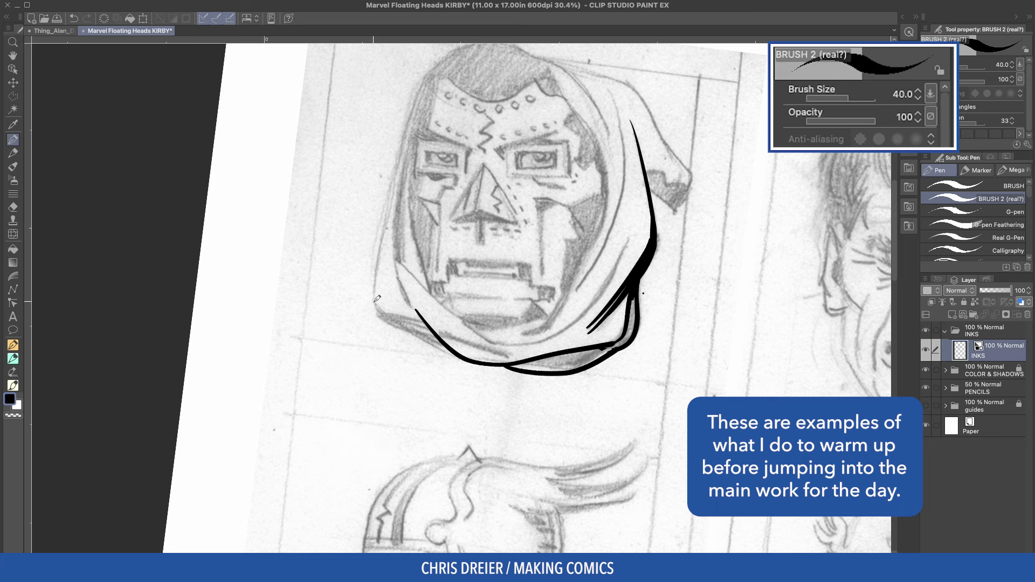
- Ink the hood's lower-left hem on the INKS layer with BRUSH 2 (real?) at size 40, filling its shadows solid black
drag(374, 300, 442, 344)
mouse_move(401, 396)
mouse_down()
mouse_move(338, 304)
mouse_move(338, 286)
mouse_up()
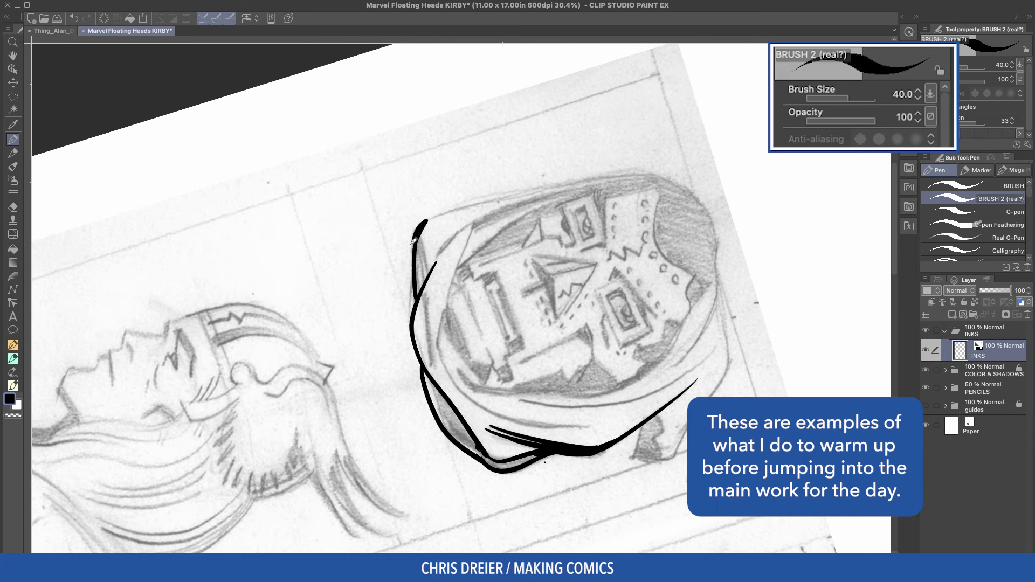
drag(415, 248, 415, 309)
drag(428, 221, 432, 272)
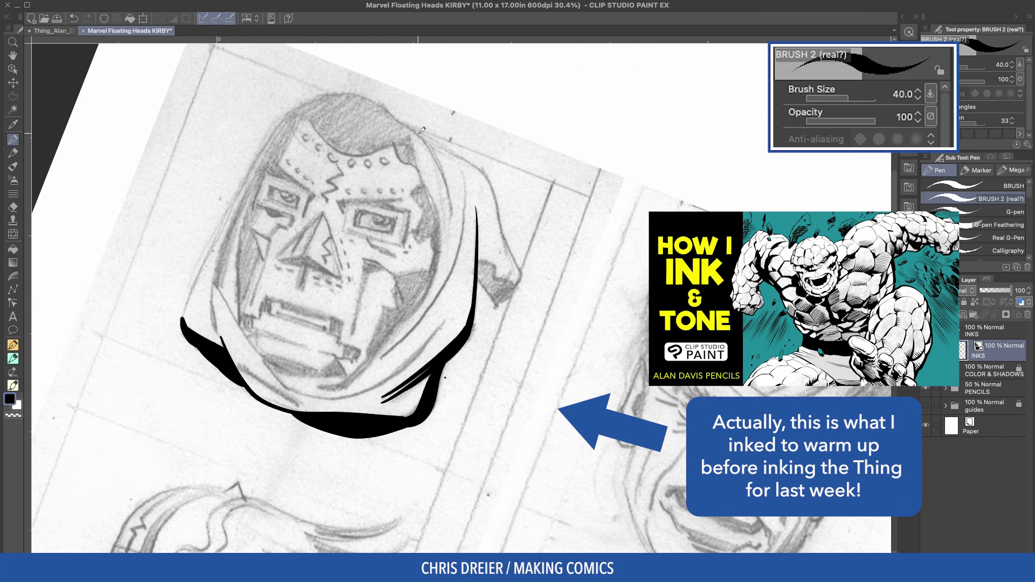
- Ink the hood's pointed back flap, the curve over the crown and the fold beside the upper right face opening
mouse_move(422, 131)
mouse_down()
mouse_move(474, 161)
mouse_move(503, 210)
mouse_move(520, 263)
mouse_move(497, 303)
mouse_up()
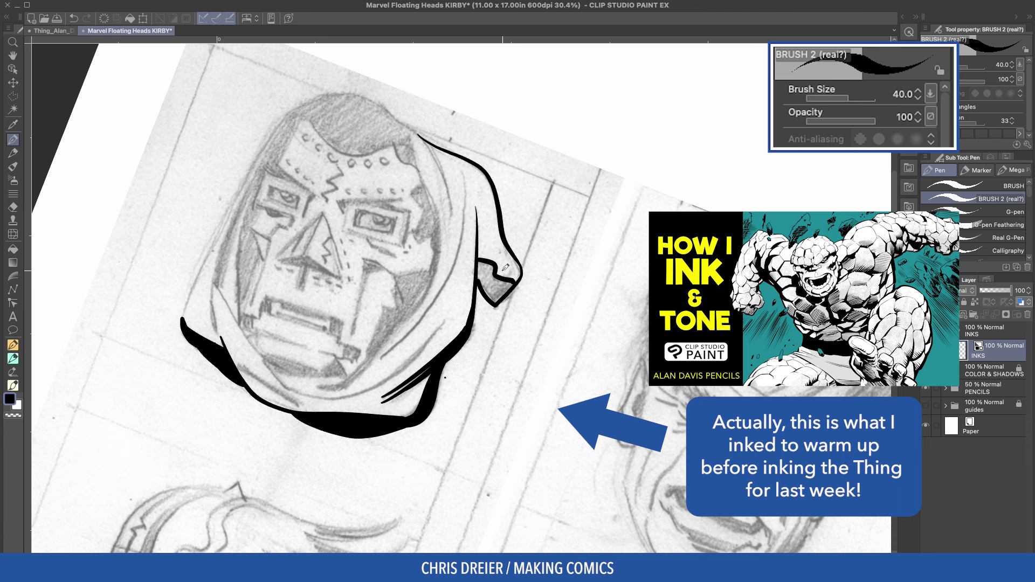
mouse_move(322, 192)
mouse_down()
mouse_move(314, 276)
mouse_move(331, 353)
mouse_move(429, 371)
mouse_move(457, 356)
mouse_up()
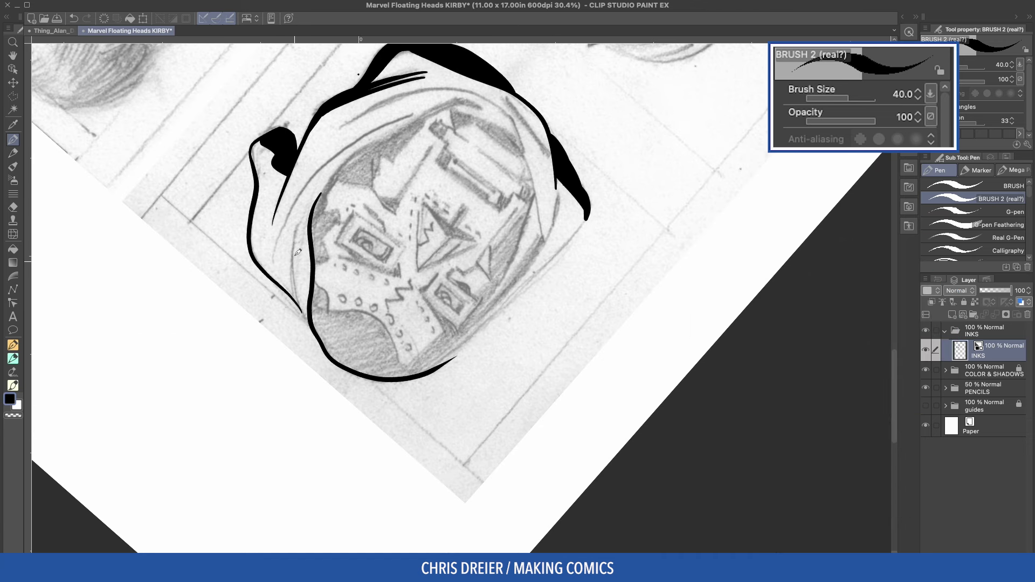
drag(313, 331, 295, 230)
key(ctrl+z)
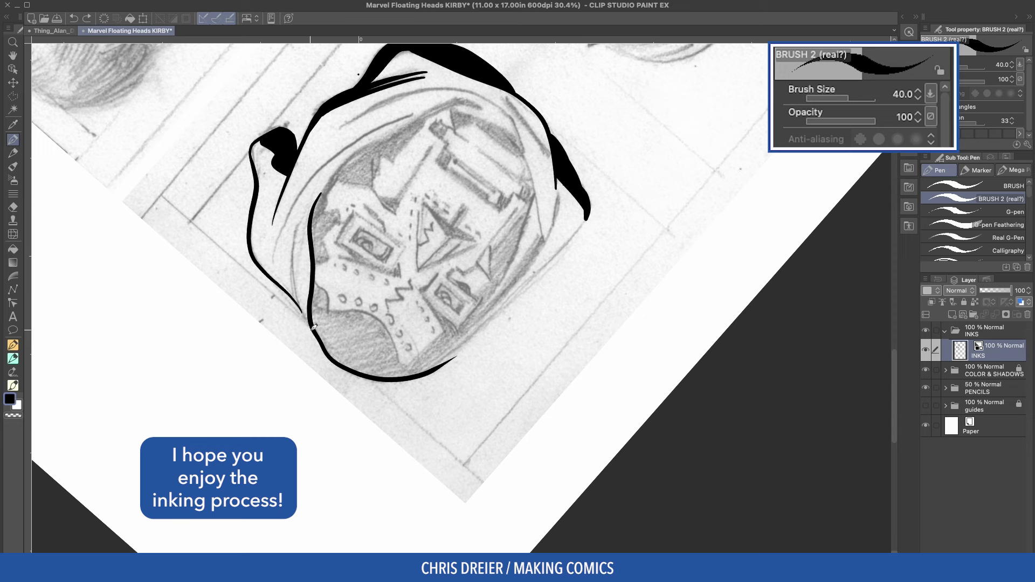
drag(313, 333, 293, 217)
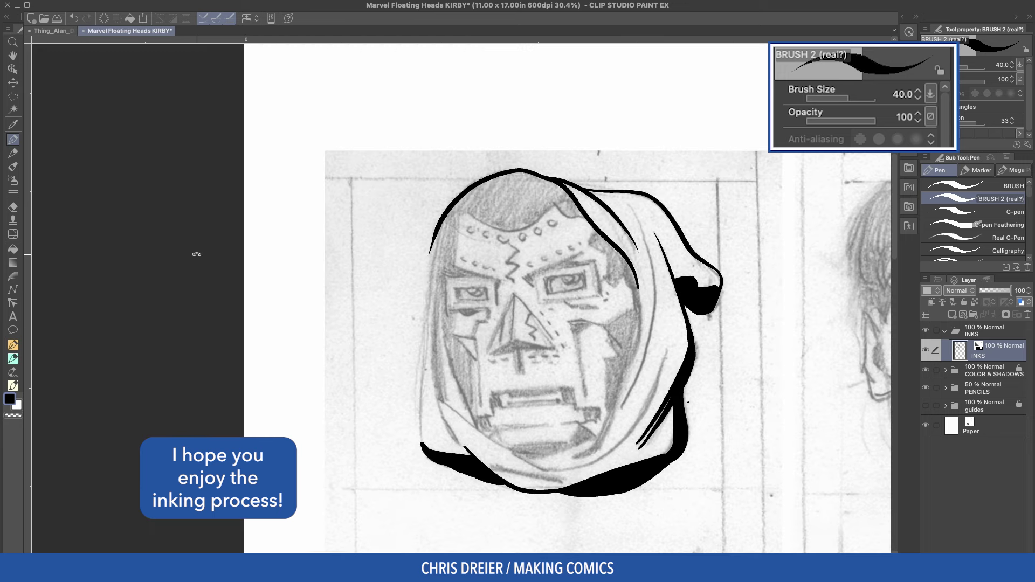
- Draw the hood's left outer edge from crown to lower corner with overlapping Curve lines at brush size 12
scroll(245, 190, up, 2)
drag(246, 190, 249, 196)
key(u)
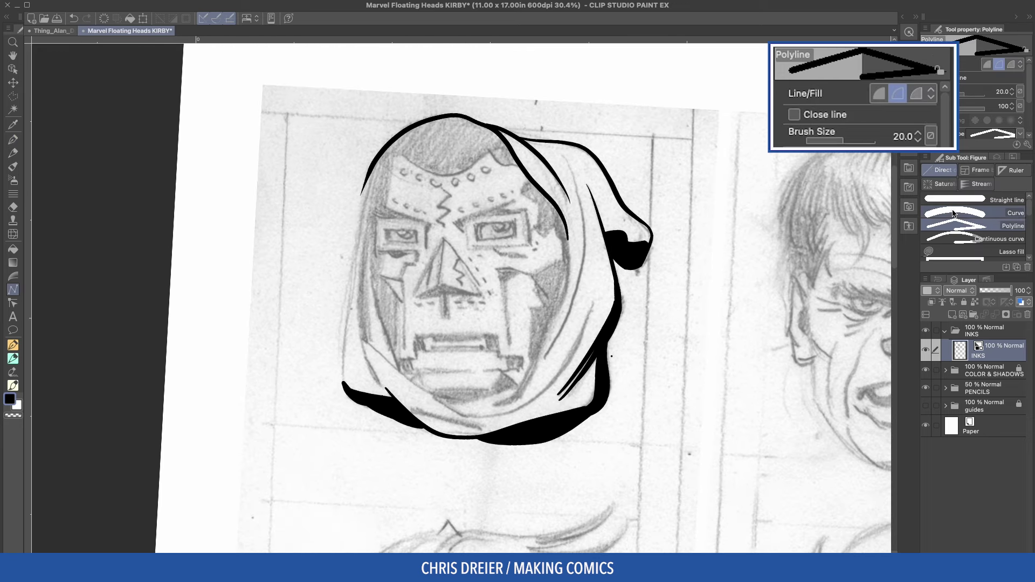
click(973, 213)
drag(372, 166, 345, 383)
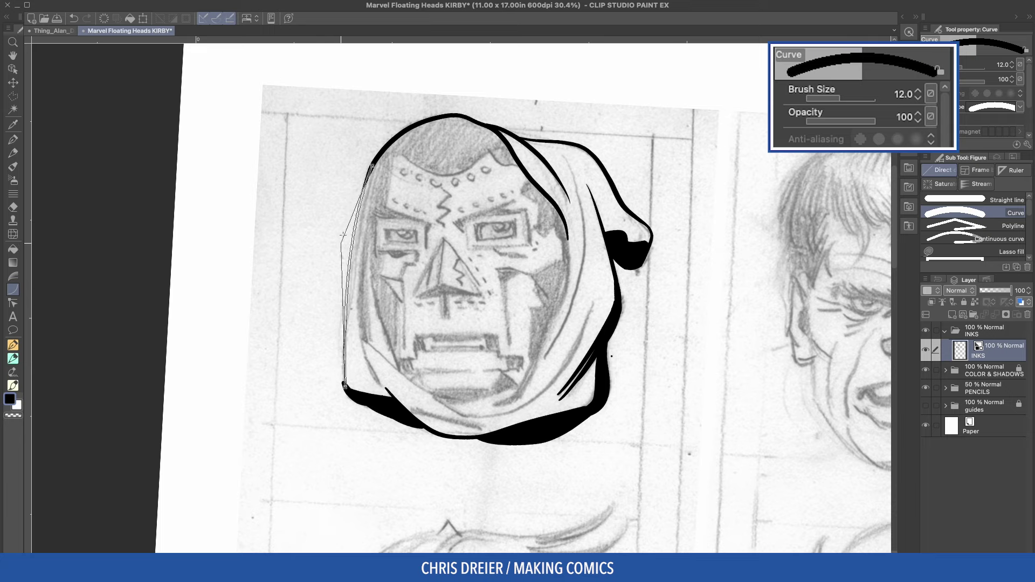
click(343, 237)
drag(369, 171, 334, 367)
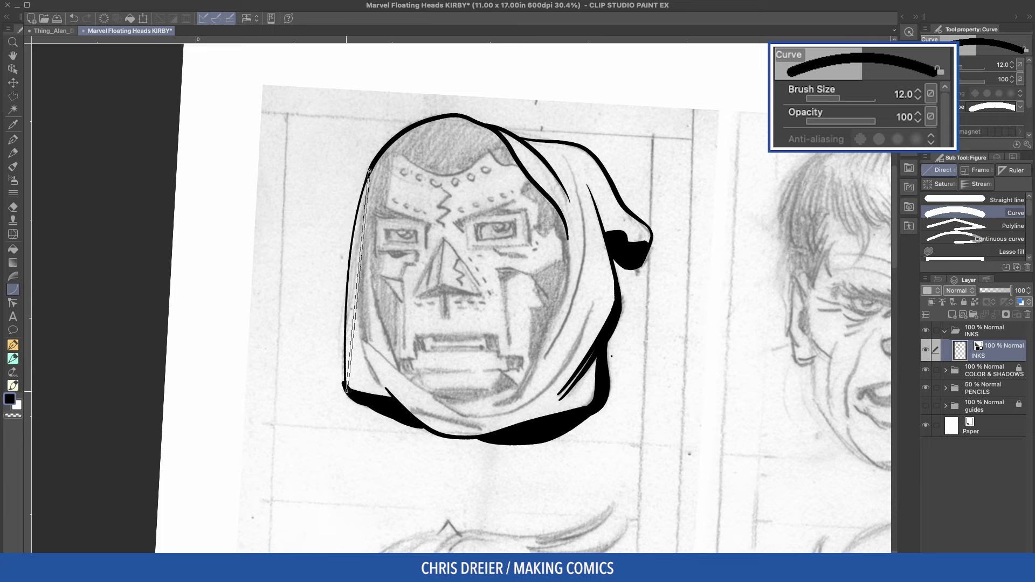
click(360, 216)
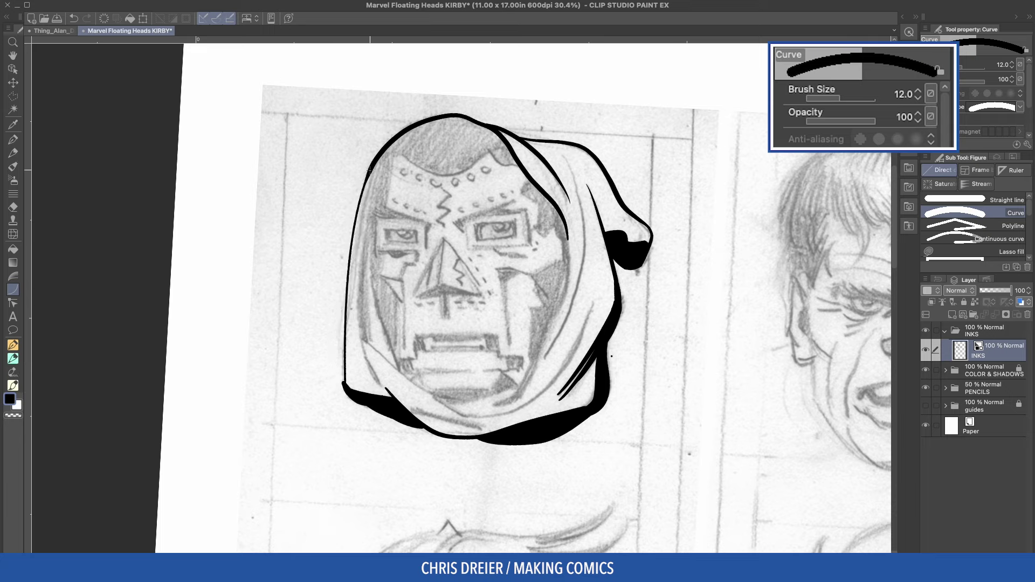
drag(369, 170, 343, 384)
mouse_move(343, 314)
mouse_down()
mouse_move(346, 393)
mouse_move(345, 282)
mouse_up()
click(341, 351)
key(ctrl+z)
- Ink the right side of the face opening down toward the chin with BRUSH 2 (real?) at size 40
key(p)
mouse_move(570, 227)
mouse_down()
mouse_move(564, 287)
mouse_move(541, 331)
mouse_up()
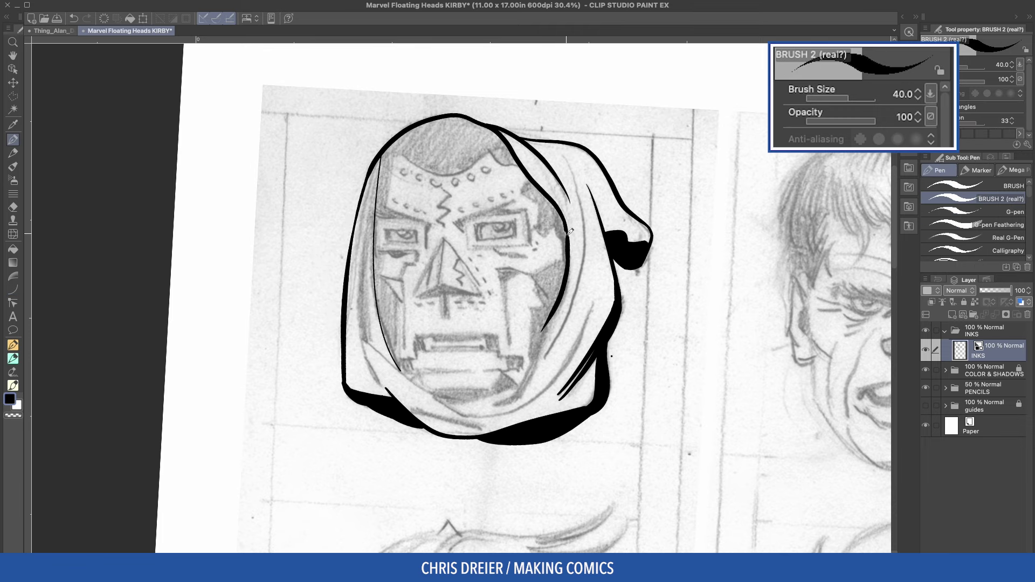
mouse_move(566, 250)
mouse_down()
mouse_move(562, 296)
mouse_move(530, 380)
mouse_move(478, 408)
mouse_up()
mouse_move(240, 267)
mouse_down()
mouse_move(412, 469)
mouse_move(427, 472)
mouse_up()
mouse_move(543, 232)
mouse_down()
mouse_move(562, 322)
mouse_move(515, 211)
mouse_up()
- Reduce the brush to size 20 and ink the rim of the face opening under the chin and the fold around it
key([)
drag(446, 249, 382, 230)
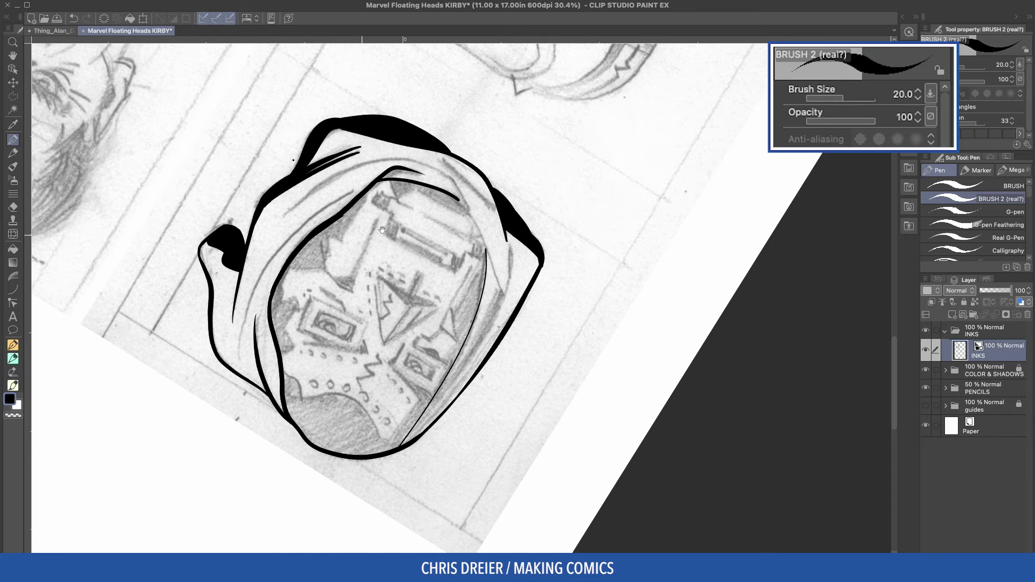
mouse_move(457, 198)
mouse_down()
mouse_move(502, 292)
mouse_move(489, 245)
mouse_move(505, 291)
mouse_move(511, 246)
mouse_move(502, 300)
mouse_up()
key(super+z)
mouse_move(485, 159)
mouse_down()
mouse_move(335, 381)
mouse_move(379, 303)
mouse_up()
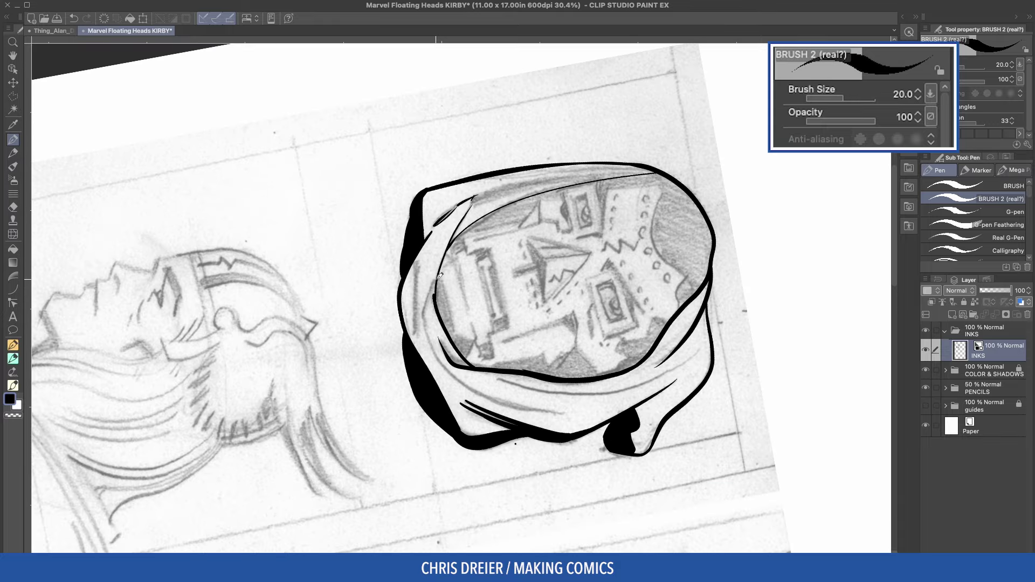
mouse_move(434, 282)
mouse_down()
mouse_move(441, 360)
mouse_move(566, 411)
mouse_up()
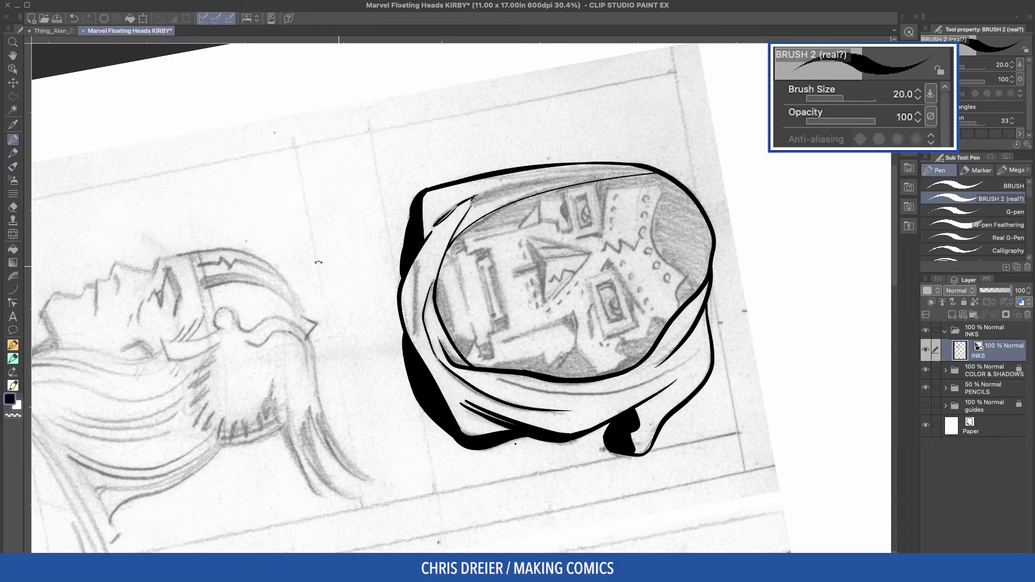
- Ink the fine fold lines and short hatching strokes on the hood's right side and around the chin
mouse_move(488, 398)
mouse_down()
mouse_move(549, 231)
mouse_move(534, 286)
mouse_up()
drag(541, 207, 536, 274)
scroll(462, 298, down, 1)
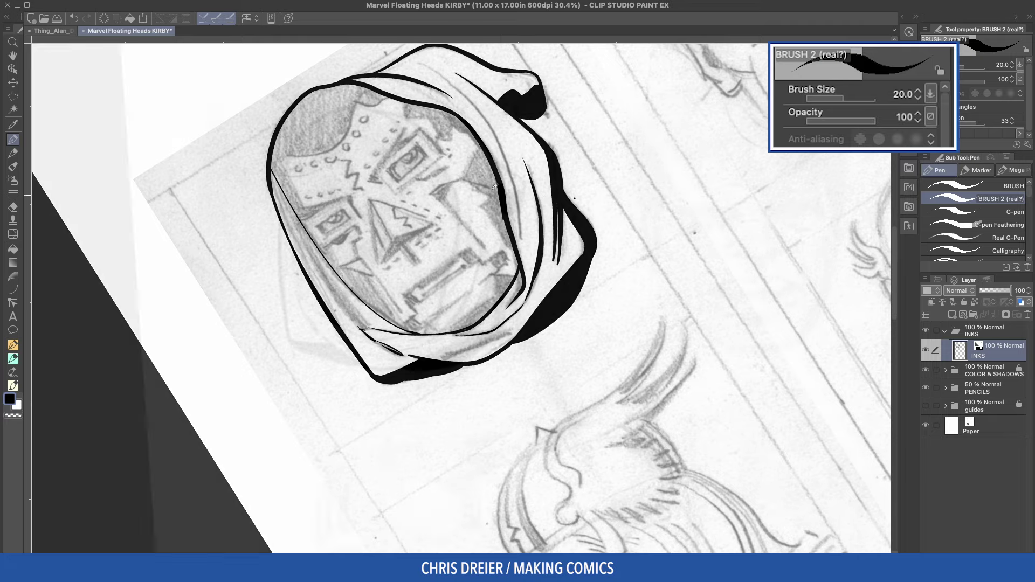
drag(442, 128, 454, 153)
mouse_move(448, 127)
mouse_down()
mouse_move(458, 157)
mouse_move(451, 285)
mouse_up()
drag(469, 248, 455, 293)
mouse_move(209, 298)
mouse_down()
mouse_move(403, 469)
mouse_move(455, 478)
mouse_up()
drag(515, 363, 503, 411)
drag(513, 379, 505, 409)
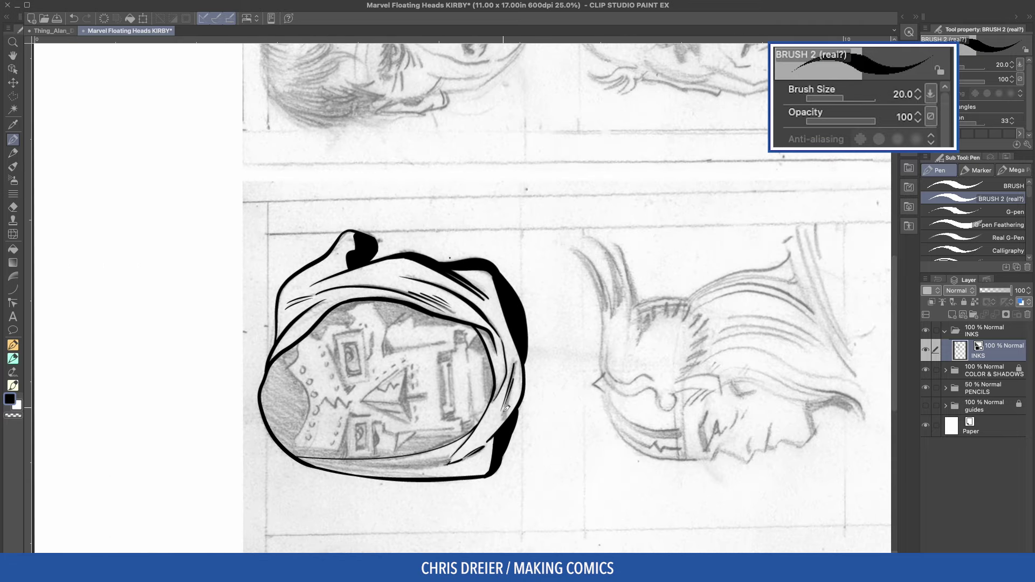
- Ink the dark folds on the hood's left side and the scalloped top and left edge of the forehead plate
scroll(508, 411, up, 5)
mouse_move(576, 243)
mouse_down()
mouse_move(543, 223)
mouse_move(451, 268)
mouse_move(369, 237)
mouse_move(353, 258)
mouse_move(352, 242)
mouse_move(345, 340)
mouse_up()
drag(387, 478, 400, 318)
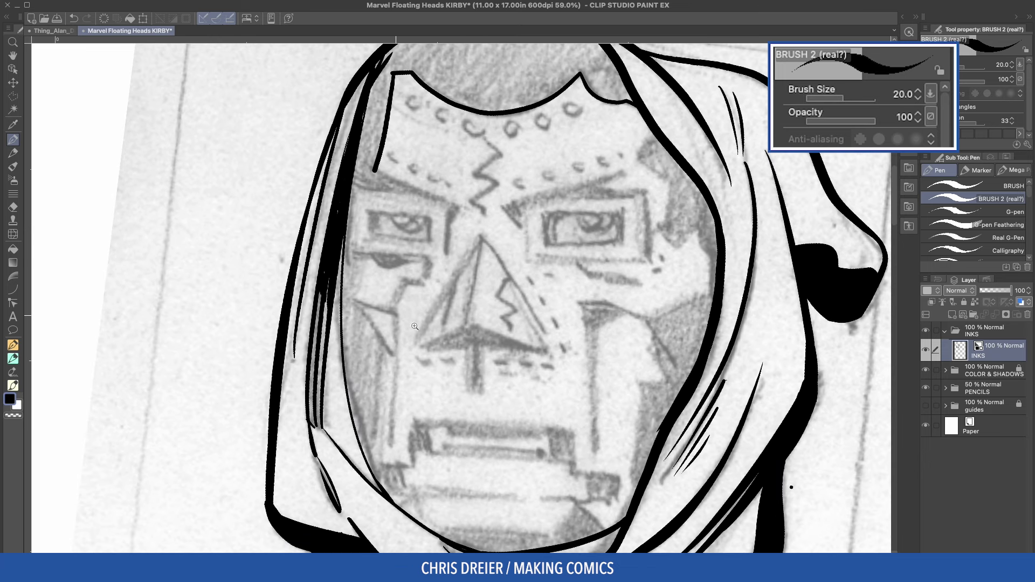
- Draw the mask's triangular nose and its shaded underside with the Polyline tool at brush size 10
scroll(400, 323, down, 1)
key(u)
key(u)
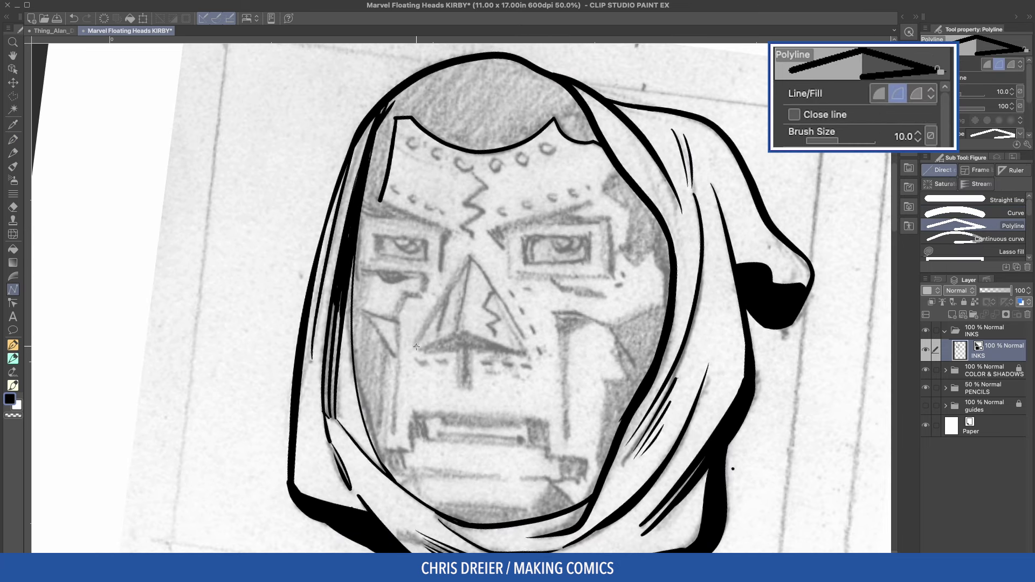
click(416, 346)
click(470, 256)
double_click(531, 349)
click(419, 350)
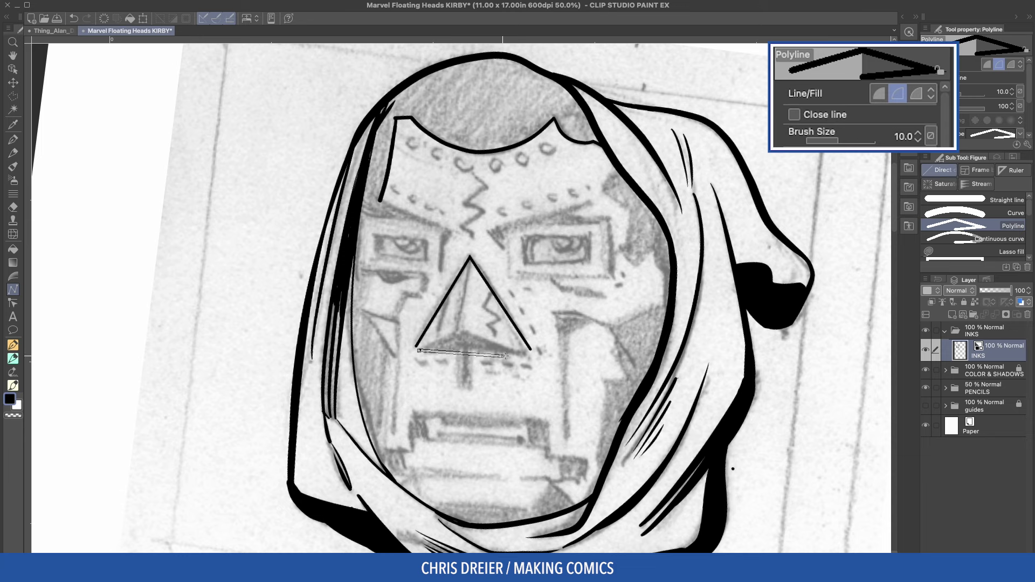
click(464, 351)
click(526, 356)
click(460, 330)
double_click(416, 349)
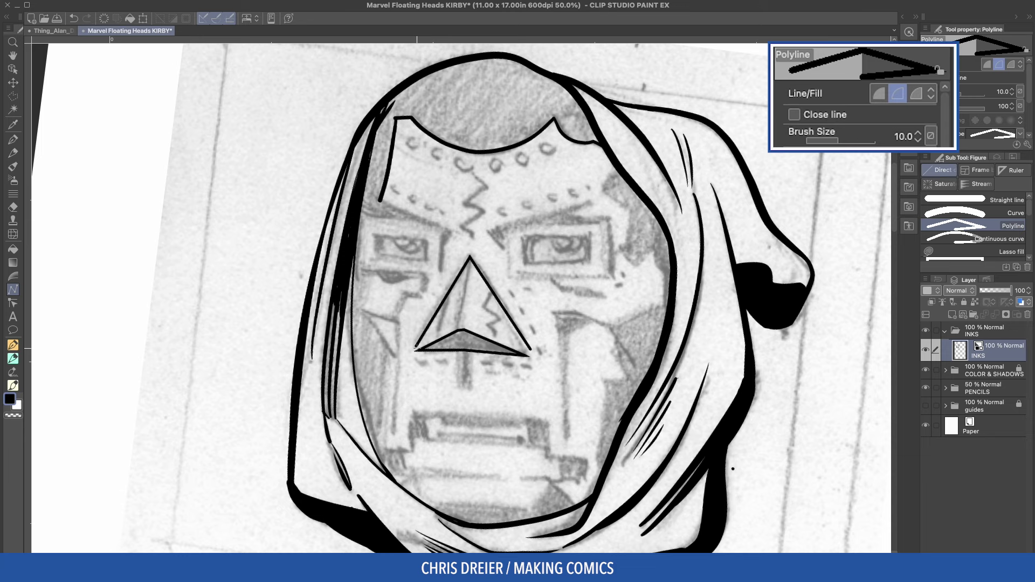
- Outline the stepped mouth plate and the jaw notches on both sides with straight polyline segments
drag(389, 179, 379, 149)
click(368, 417)
click(403, 419)
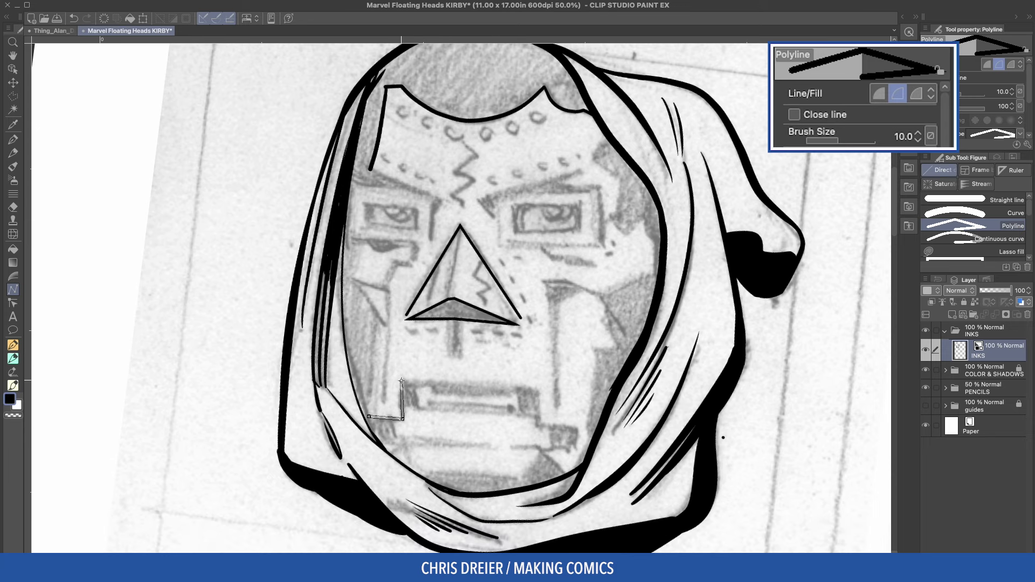
click(402, 380)
click(538, 389)
click(537, 424)
click(576, 429)
click(574, 446)
click(536, 447)
double_click(563, 475)
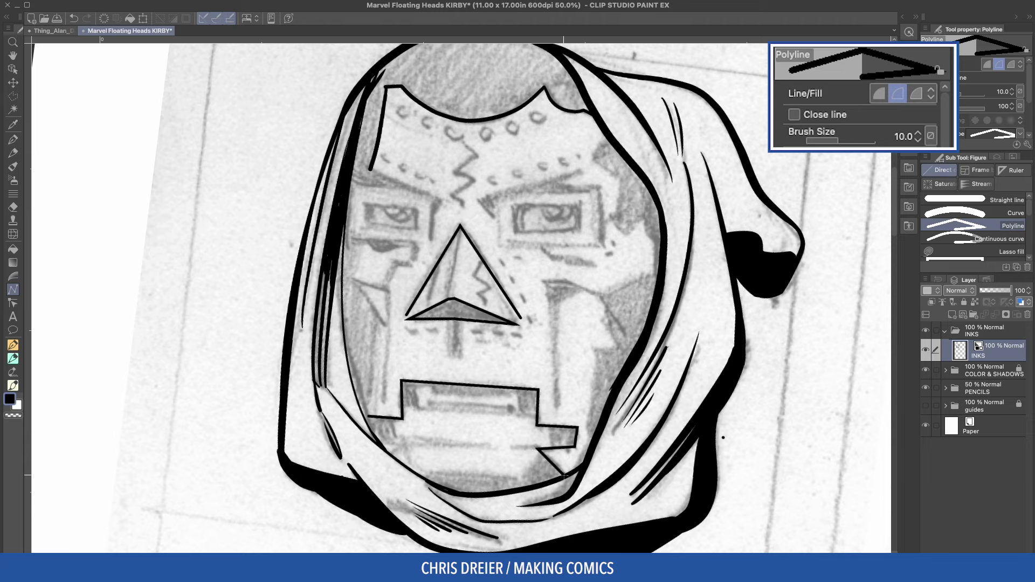
double_click(400, 461)
- Draw the pointed left cheek wedge and the top and inner edge of the right cheek plate as polylines
click(389, 292)
click(346, 276)
double_click(386, 324)
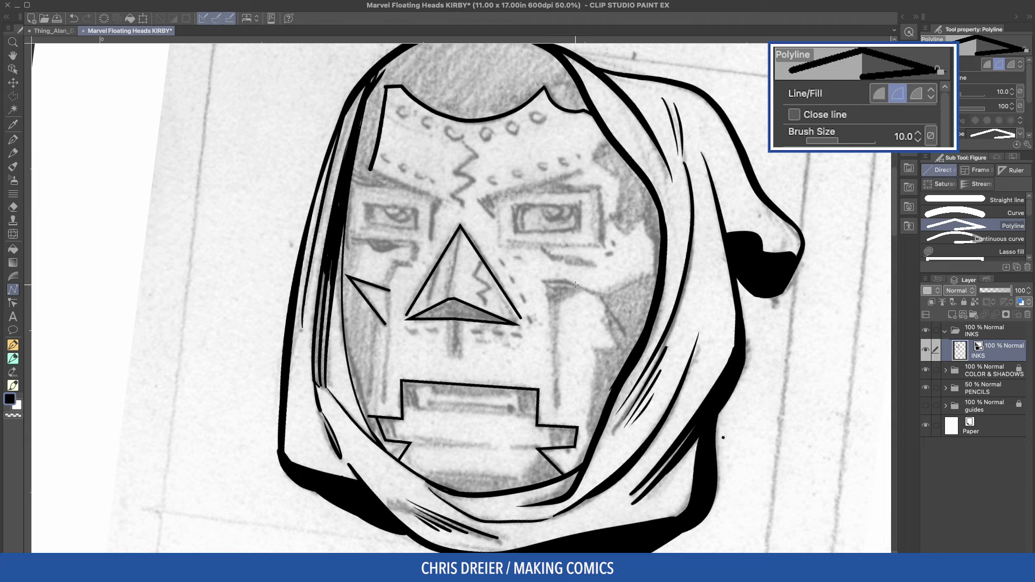
click(611, 296)
click(566, 280)
click(539, 279)
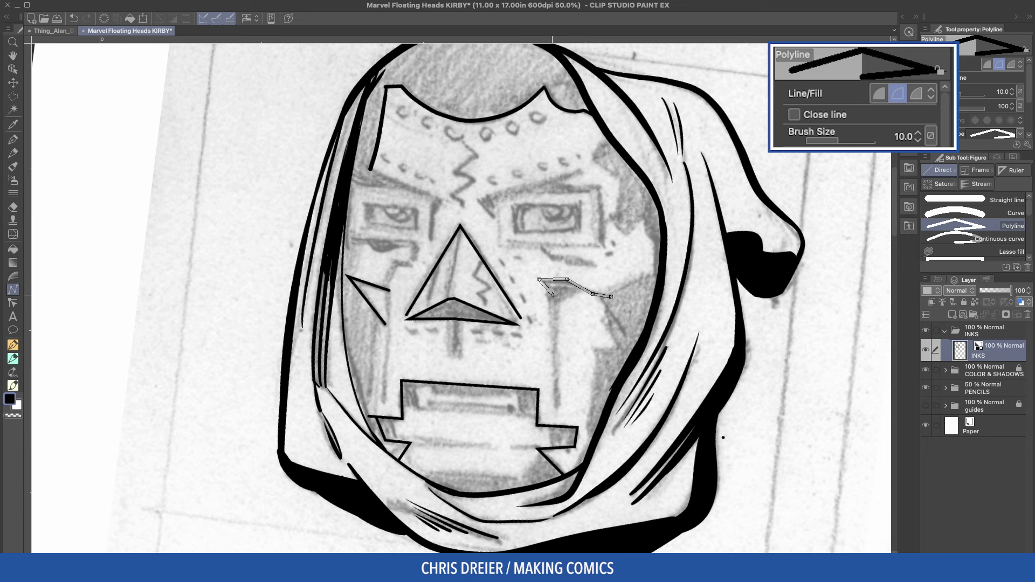
double_click(555, 404)
- Ink the left cheek plate's outer edge with heavy BRUSH 2 (real?) strokes at size 20
key(p)
drag(372, 382, 370, 416)
drag(372, 350, 369, 397)
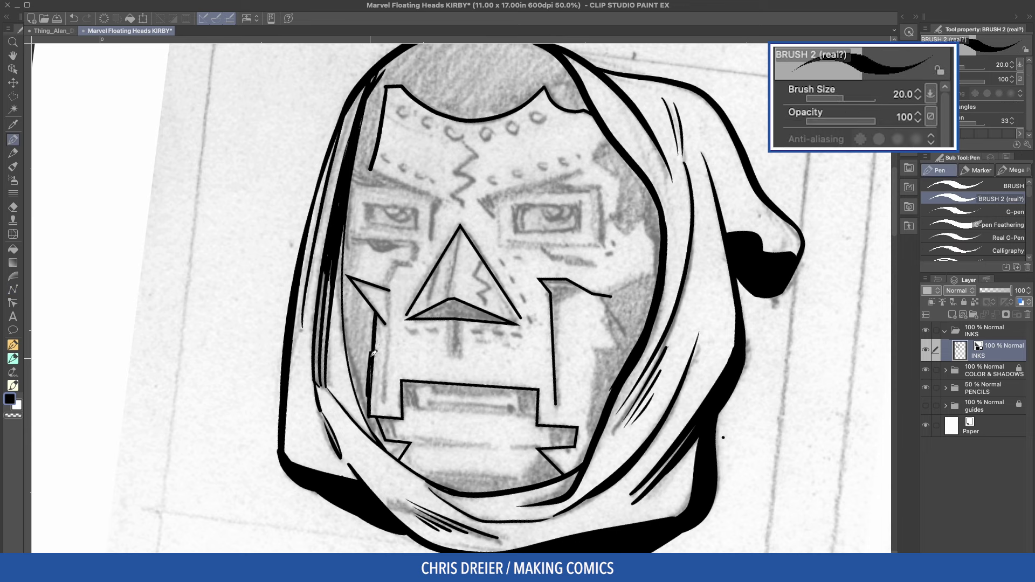
mouse_move(374, 310)
mouse_down()
mouse_move(371, 356)
mouse_move(368, 343)
mouse_up()
drag(352, 242, 353, 276)
- Ink the jagged outer edge of the right cheek plate and the contours of the lower jaw and chin
mouse_move(606, 294)
mouse_down()
mouse_move(615, 349)
mouse_move(595, 343)
mouse_move(594, 433)
mouse_move(575, 470)
mouse_up()
drag(346, 350, 555, 349)
drag(649, 271, 628, 369)
mouse_move(629, 248)
mouse_down()
mouse_move(648, 272)
mouse_move(616, 283)
mouse_move(592, 363)
mouse_up()
drag(595, 377, 604, 344)
mouse_move(324, 401)
mouse_down()
mouse_move(378, 437)
mouse_move(207, 276)
mouse_move(280, 123)
mouse_up()
- Ink the small hinge details at both ends of the lower mouth plate, reducing the brush to size 15
drag(369, 368, 402, 296)
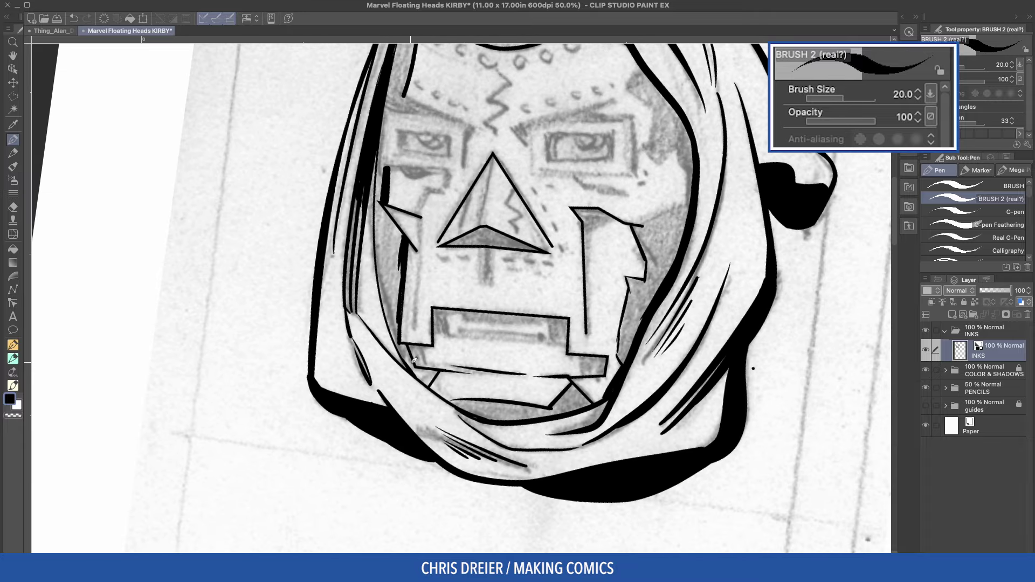
drag(421, 374, 433, 369)
key(bracketleft)
key(bracketleft)
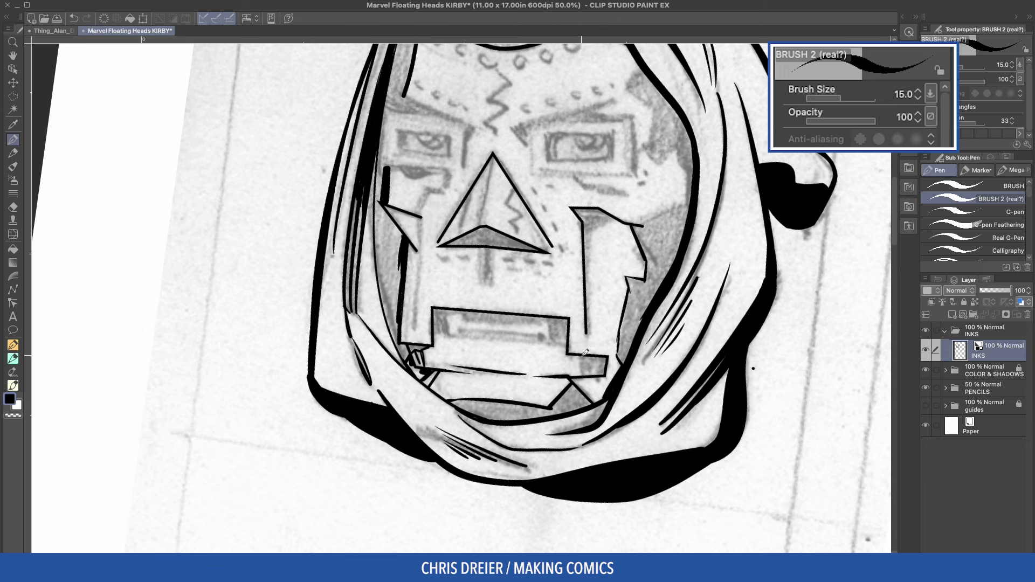
drag(583, 375, 590, 376)
drag(591, 376, 600, 375)
- Ink the narrow inset slot inside the mouth opening with fine strokes at brush size 15
drag(444, 316, 448, 335)
mouse_move(526, 305)
mouse_down()
mouse_move(476, 234)
mouse_move(497, 223)
mouse_up()
drag(497, 224, 490, 274)
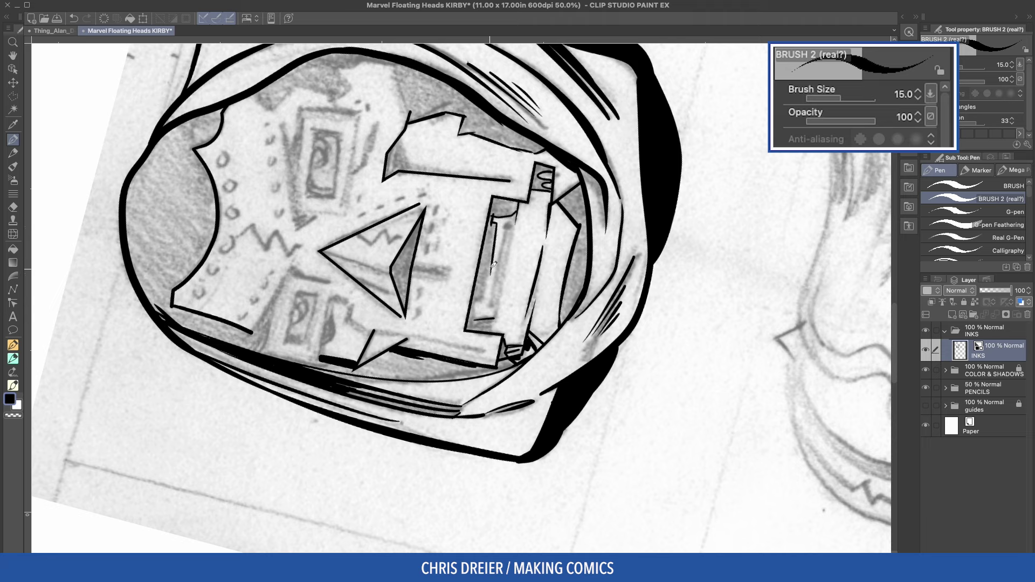
key(ctrl+z)
drag(497, 223, 482, 301)
drag(483, 300, 475, 309)
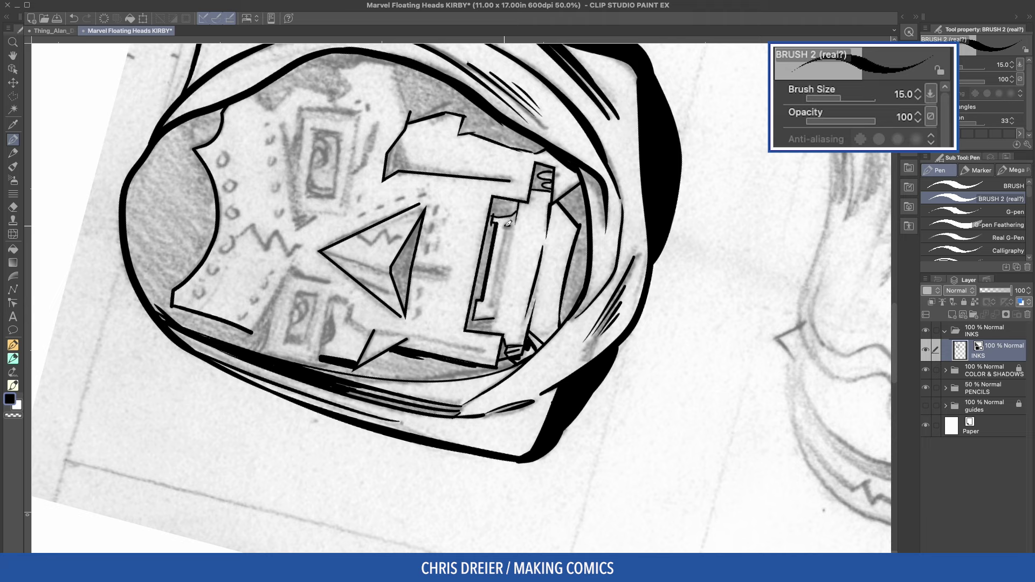
drag(508, 223, 498, 295)
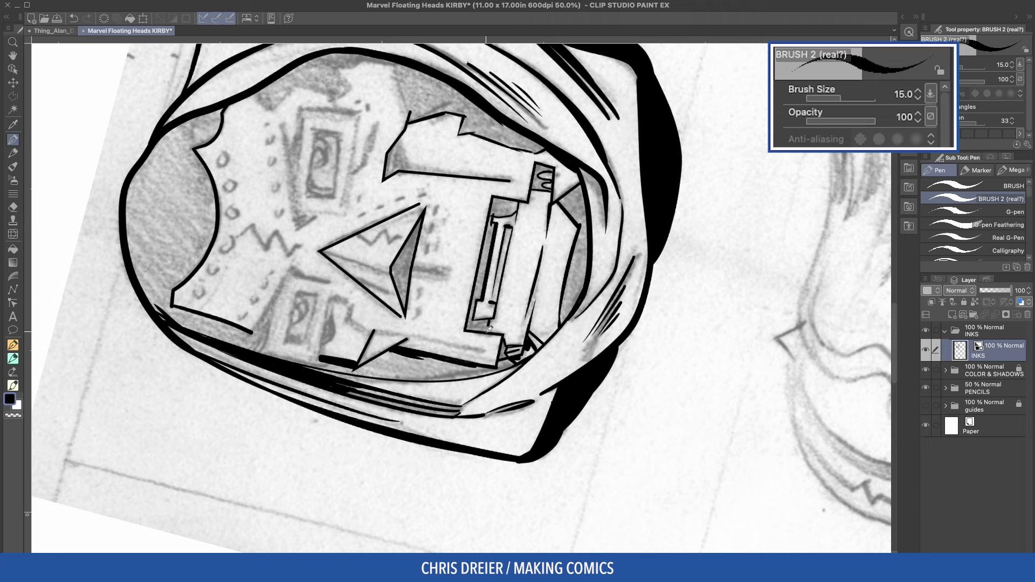
- Fill the shadows under the chin, the mouth recess and the right jaw hinge with solid black
key(g)
click(571, 204)
click(576, 269)
click(503, 209)
click(540, 168)
- Ink the jagged edge of the mask's right temple down toward the cheek with BRUSH 2 (real?) at size 15
key(p)
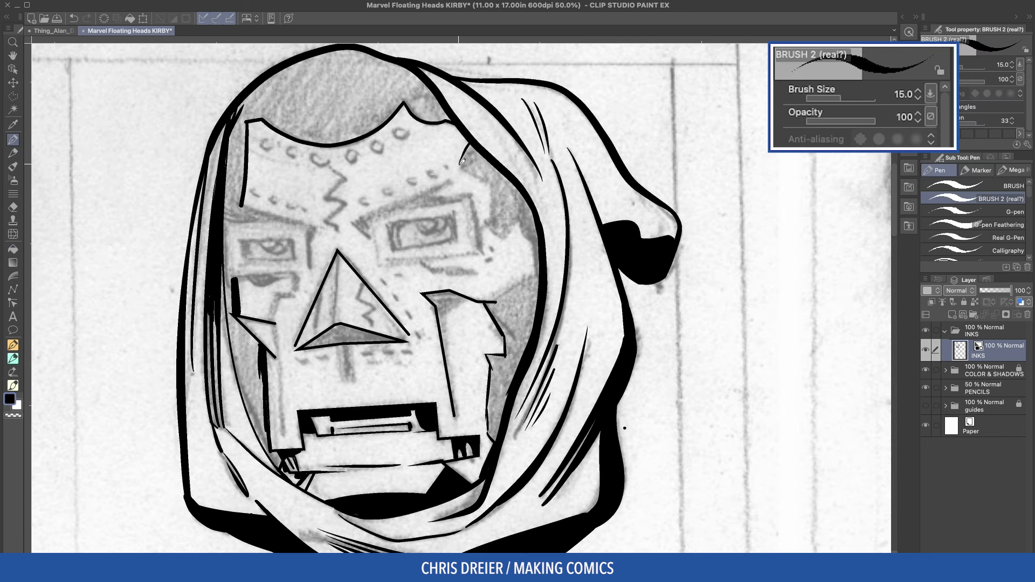
drag(470, 144, 460, 166)
mouse_move(460, 166)
mouse_down()
mouse_move(487, 181)
mouse_move(493, 222)
mouse_up()
mouse_move(481, 218)
mouse_down()
mouse_move(496, 234)
mouse_move(499, 222)
mouse_move(536, 277)
mouse_move(506, 295)
mouse_up()
click(976, 212)
key(ctrl+z)
- Draw the slanted left brow edge of the forehead plate with the Polyline tool at brush size 10
key(bracketleft)
key(bracketleft)
key(bracketleft)
key(bracketleft)
key(bracketleft)
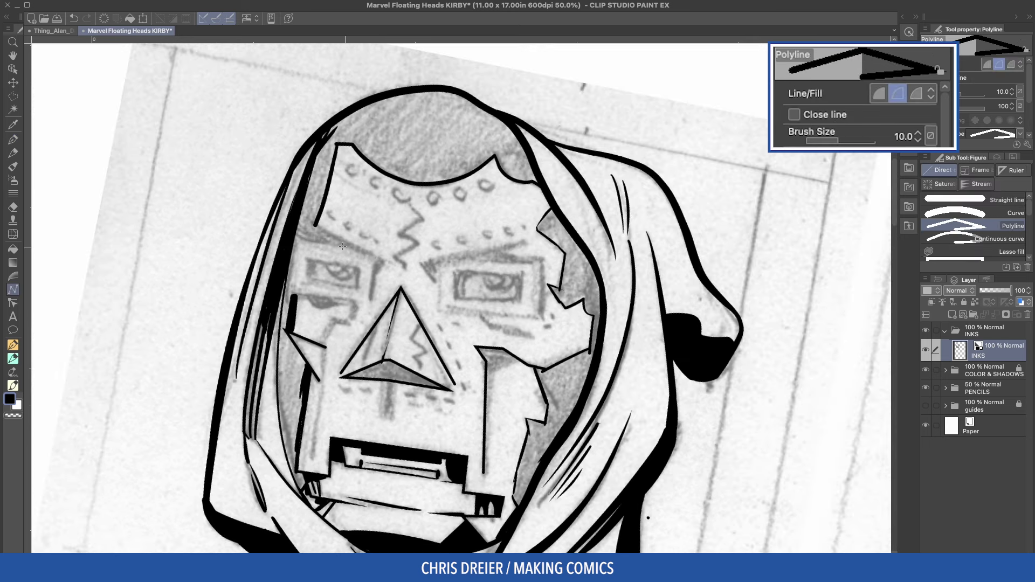
click(382, 259)
double_click(316, 226)
- Outline the angular frame around the left eye with straight polyline segments
click(366, 252)
click(299, 239)
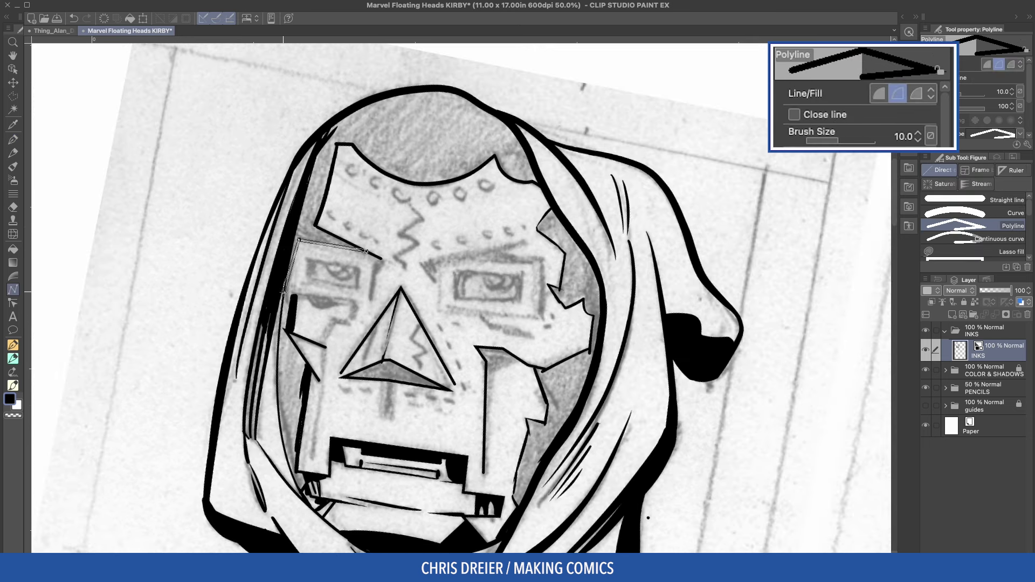
click(291, 292)
double_click(357, 301)
click(371, 298)
double_click(377, 255)
- Outline the rectangular frame around the right eye with a polyline at brush size 10
click(447, 263)
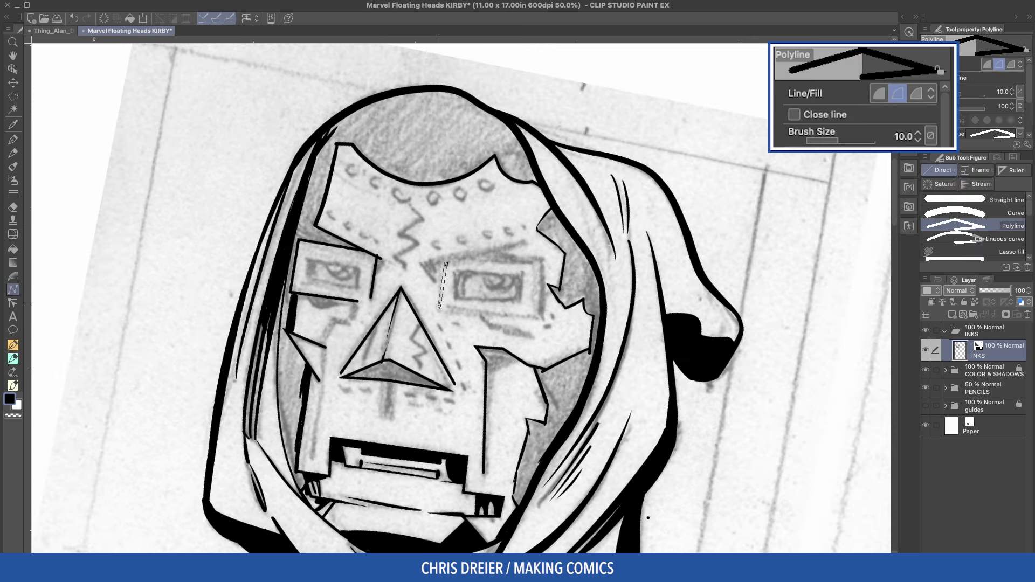
click(440, 307)
click(543, 317)
click(544, 261)
double_click(465, 256)
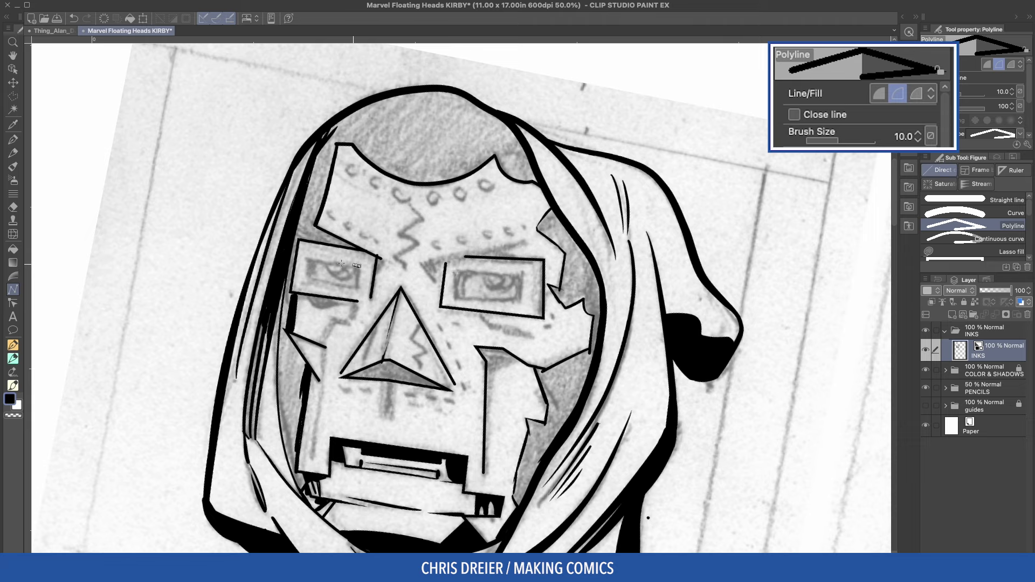
- Draw the closed inner rectangle of the left eye opening with the Polyline tool at brush size 10
click(304, 258)
click(356, 288)
click(310, 281)
double_click(305, 260)
- Draw the matching closed inner rectangle inside the right eye frame with the size 10 polyline
click(521, 275)
click(457, 270)
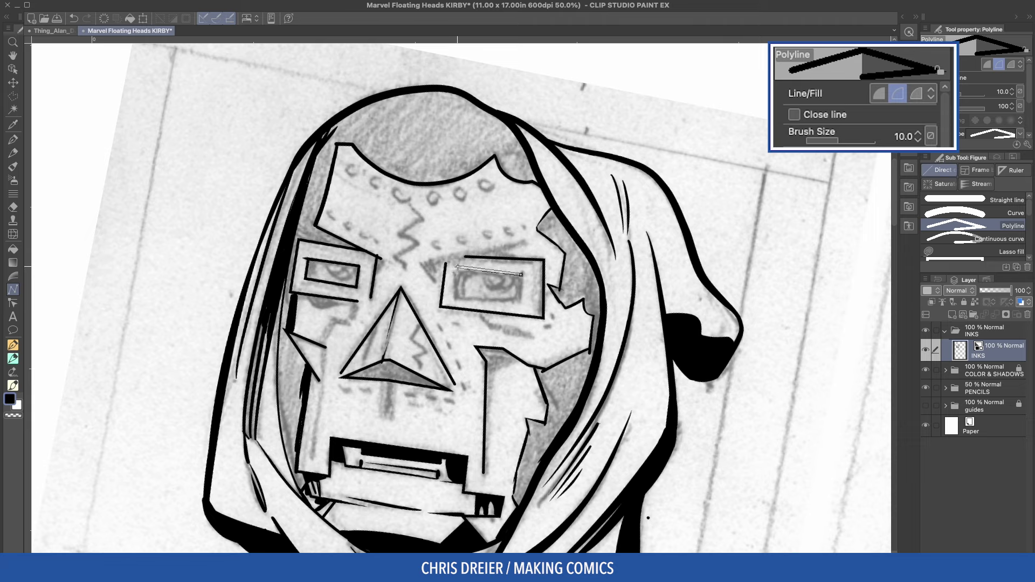
click(455, 299)
click(521, 302)
double_click(522, 275)
- Add thin parallel lines just inside the right edges of both eye frames with the polyline at brush size 7
key(bracketleft)
key(bracketleft)
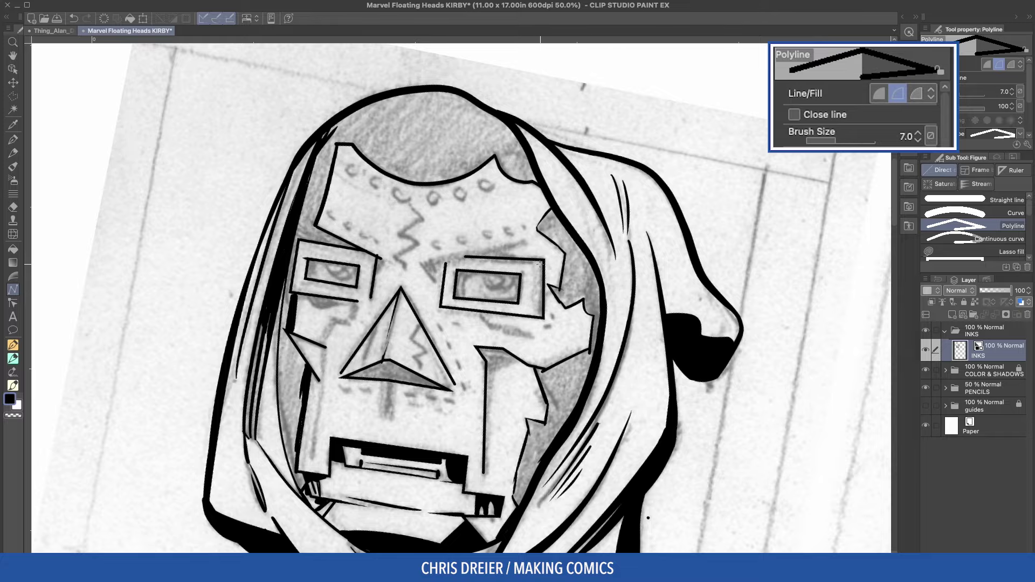
click(539, 261)
click(537, 313)
click(373, 255)
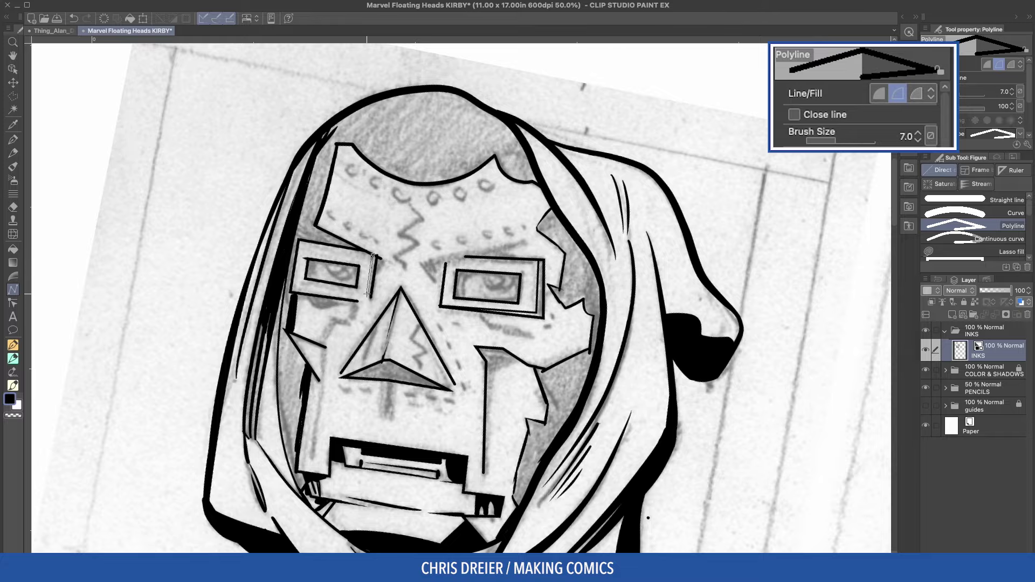
double_click(372, 297)
- Ink the slanted brow line above the right eye frame with the G-pen at size 15, redrawing the first stroke
key(p)
mouse_move(506, 196)
mouse_down()
mouse_move(538, 217)
mouse_move(524, 391)
mouse_up()
drag(448, 224, 432, 177)
drag(493, 253, 458, 348)
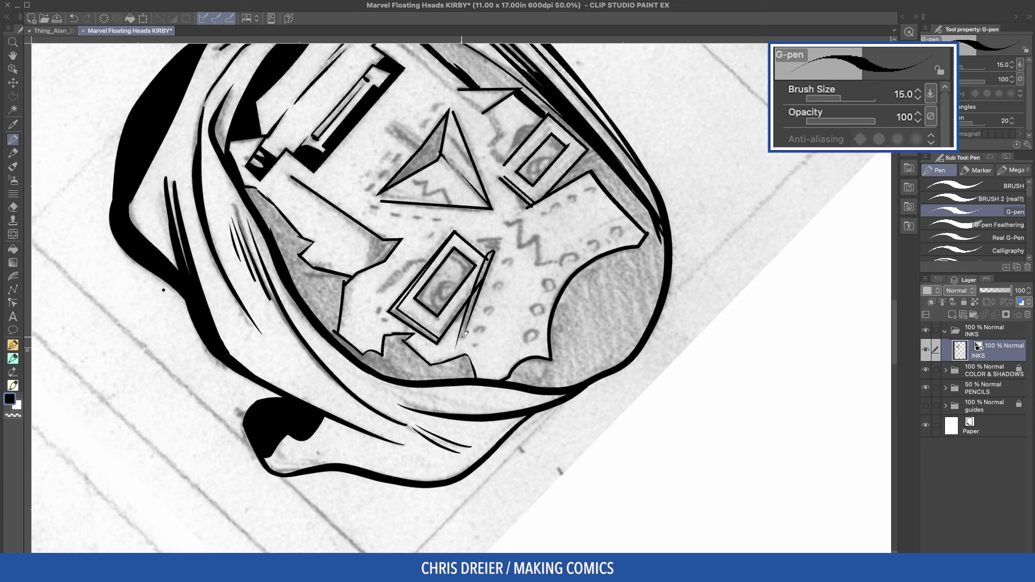
key(ctrl+z)
drag(494, 247, 462, 343)
- Ink a small black zigzag at the inner end of the right brow line with a larger G-pen
key(c)
drag(332, 242, 464, 157)
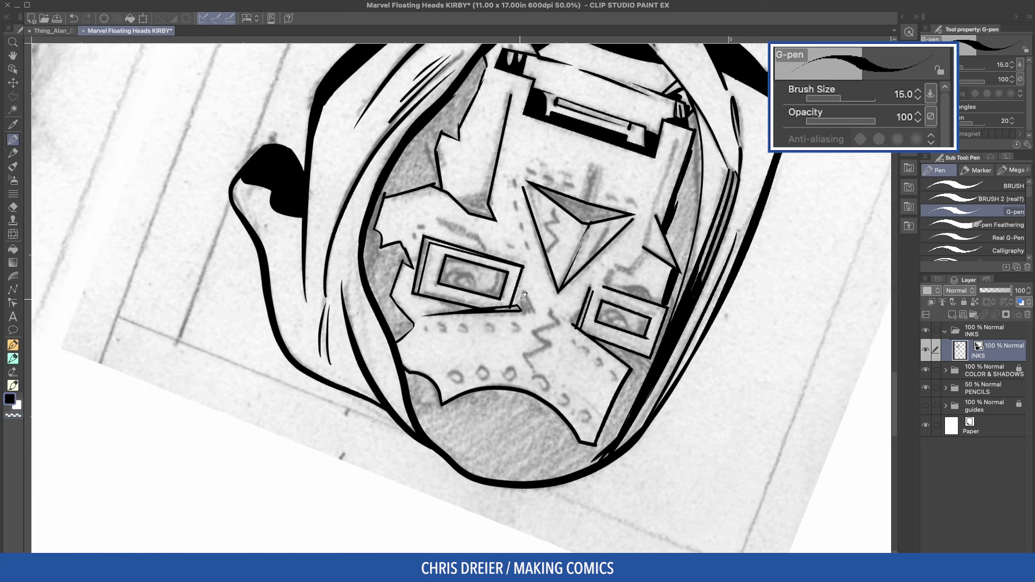
key(])
key(])
drag(525, 293, 534, 311)
- Fill the shadow areas between the mask and hood and the underside of the nose with black
key(g)
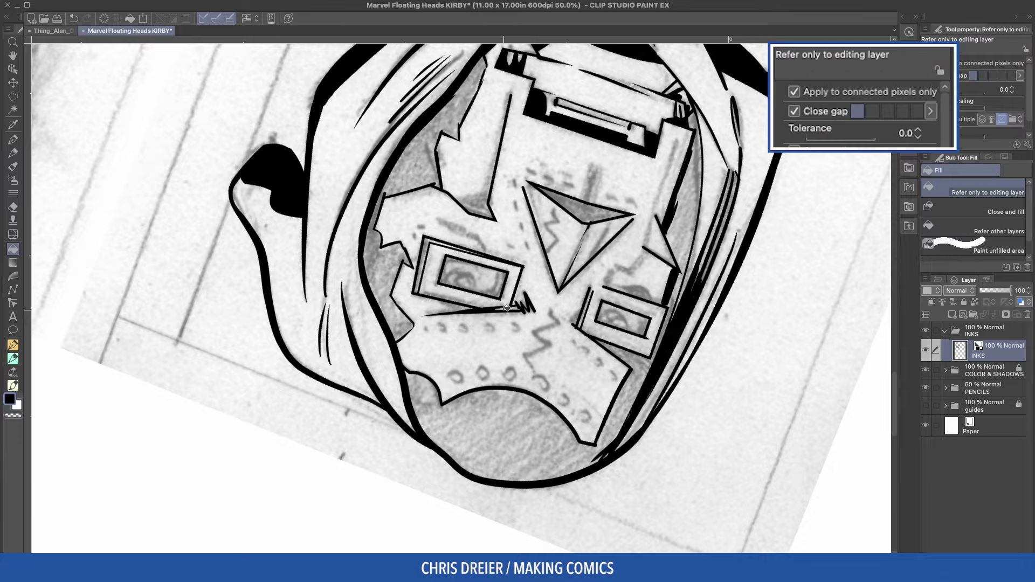
click(620, 389)
key(ctrl+z)
click(627, 389)
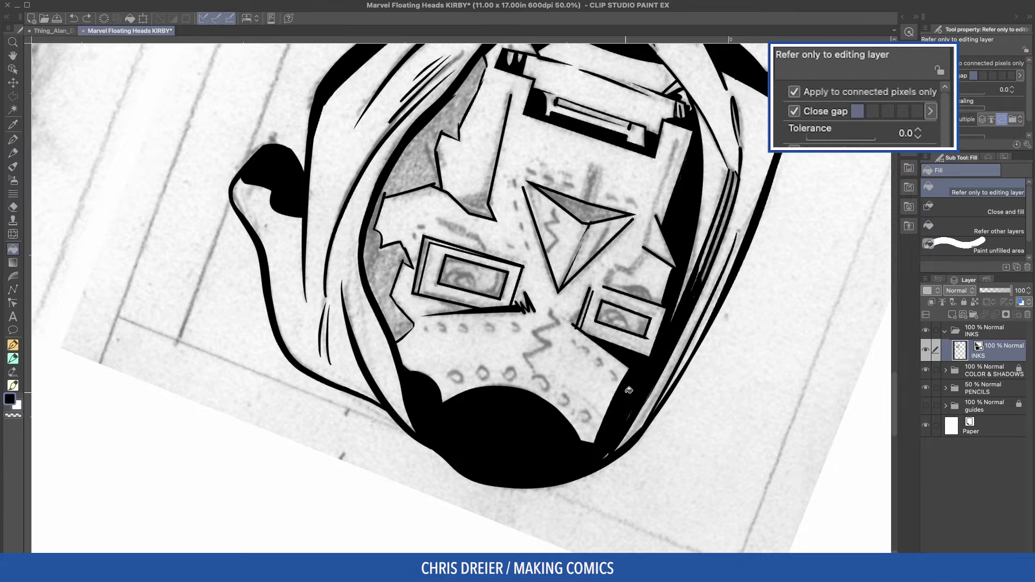
click(387, 261)
click(580, 206)
- Ink the irises, pupils and shadows inside both eye openings with the G-pen at size 17
key(p)
drag(684, 402, 186, 273)
drag(186, 273, 226, 246)
key(bracketleft)
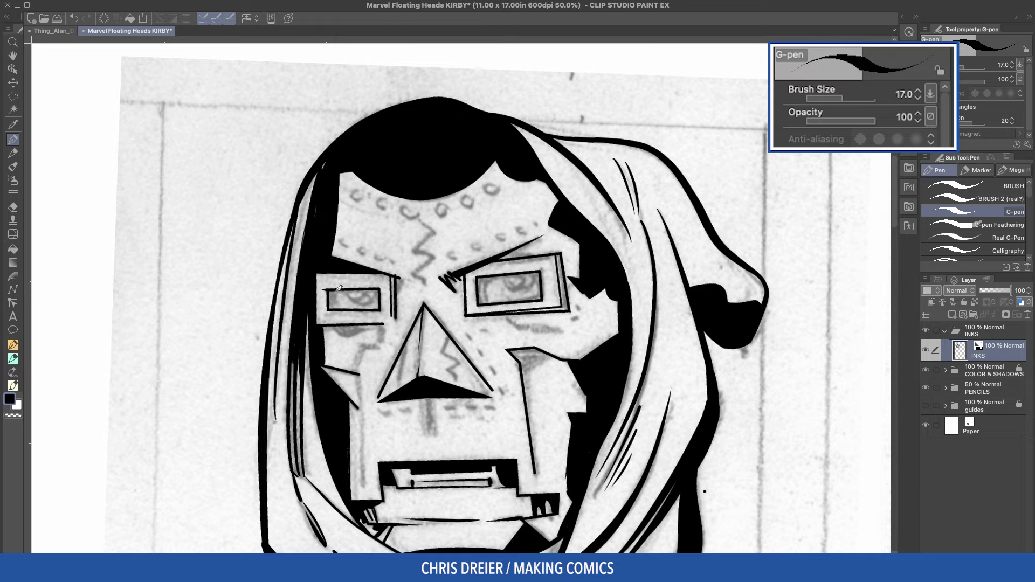
drag(491, 279, 486, 302)
drag(517, 267, 464, 336)
mouse_move(496, 186)
mouse_down()
mouse_move(492, 218)
mouse_move(480, 201)
mouse_up()
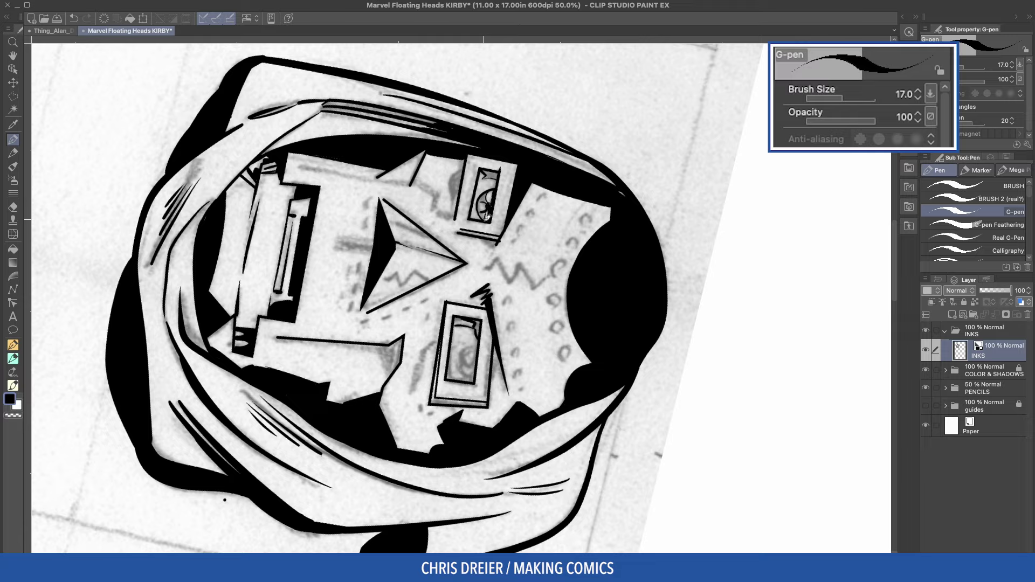
mouse_move(473, 347)
mouse_down()
mouse_move(460, 360)
mouse_move(477, 374)
mouse_up()
key(g)
key(g)
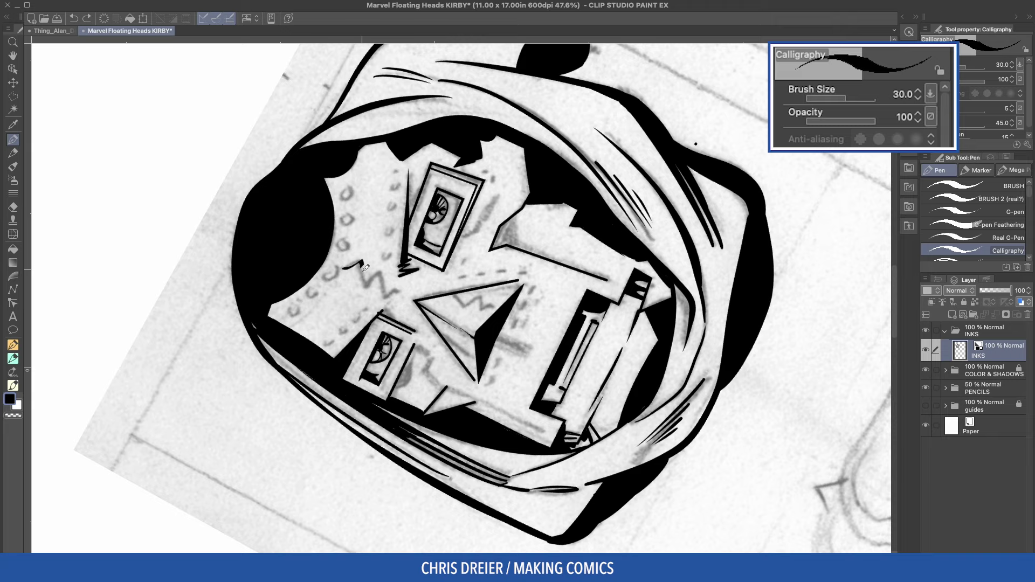
- Ink the jagged forehead crack and the ragged marks beneath both eyes with the Calligraphy pen at size 30
mouse_move(361, 263)
mouse_down()
mouse_move(403, 293)
mouse_move(501, 309)
mouse_up()
mouse_move(416, 346)
mouse_down()
mouse_move(433, 353)
mouse_move(443, 385)
mouse_up()
drag(299, 302, 341, 407)
mouse_move(470, 362)
mouse_down()
mouse_move(481, 379)
mouse_move(471, 415)
mouse_move(471, 405)
mouse_up()
double_click(449, 256)
mouse_move(448, 255)
mouse_down()
mouse_move(524, 366)
mouse_move(496, 369)
mouse_up()
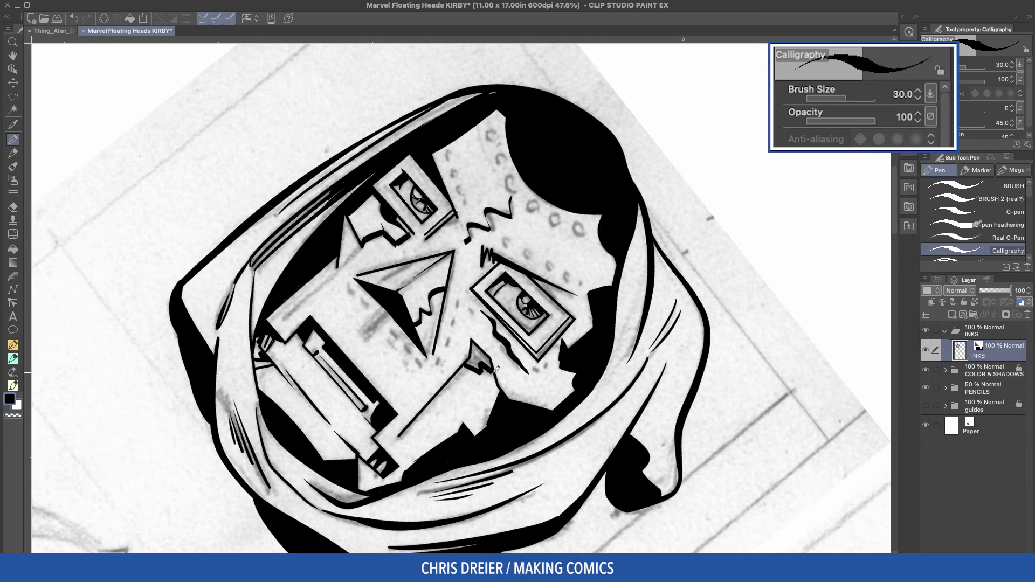
- Ink the crack on the nose's left plane and the solid block under the nose, trimming the ink with transparent colour
drag(485, 419, 492, 431)
mouse_move(183, 268)
mouse_down()
mouse_move(337, 423)
mouse_move(465, 390)
mouse_move(479, 372)
mouse_move(508, 389)
mouse_up()
drag(427, 350, 451, 374)
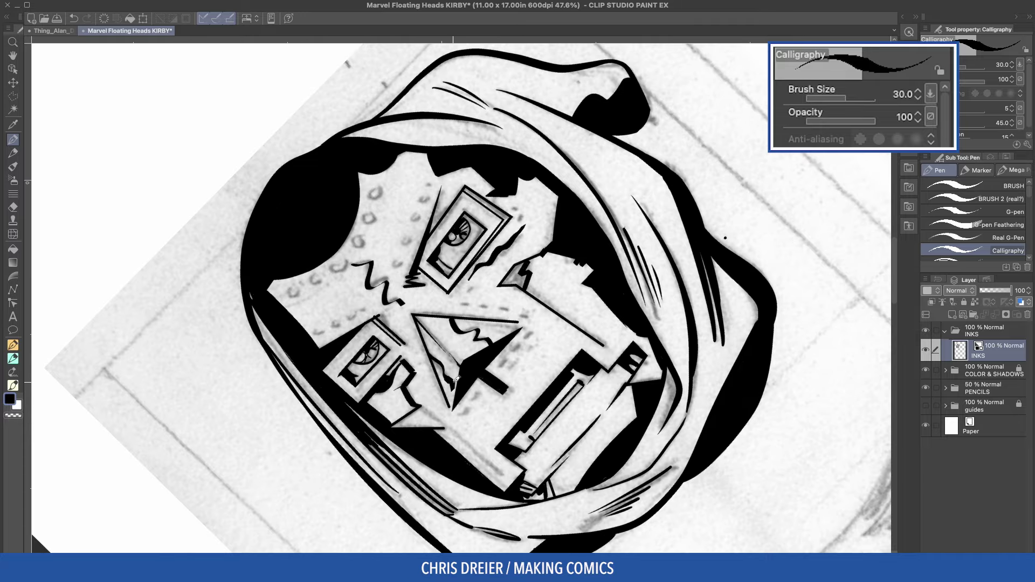
key(ctrl+z)
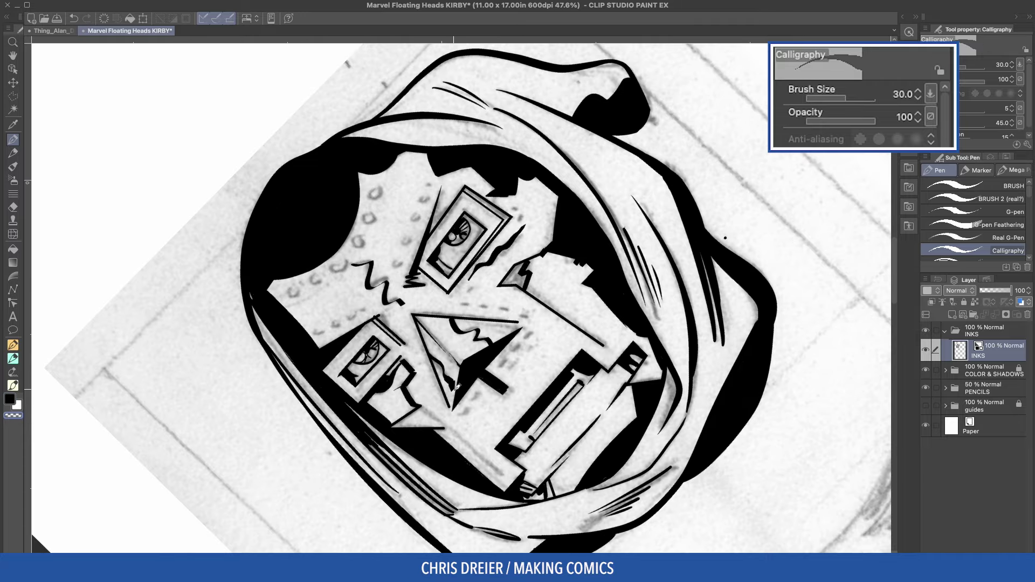
drag(453, 390, 457, 381)
- Fill the shadow notch at the top of the right cheek plate with black
key(c)
drag(251, 244, 352, 110)
key(g)
click(516, 325)
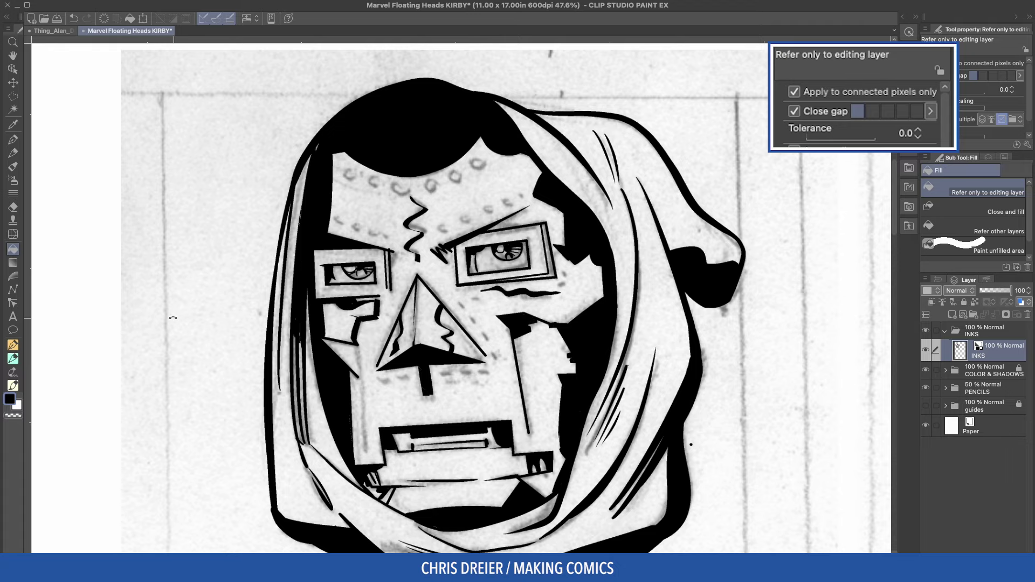
- Feather the edges of the black shadows on the hood and mask with G-pen Feathering at size 40
drag(173, 318, 245, 491)
key(p)
drag(403, 398, 478, 481)
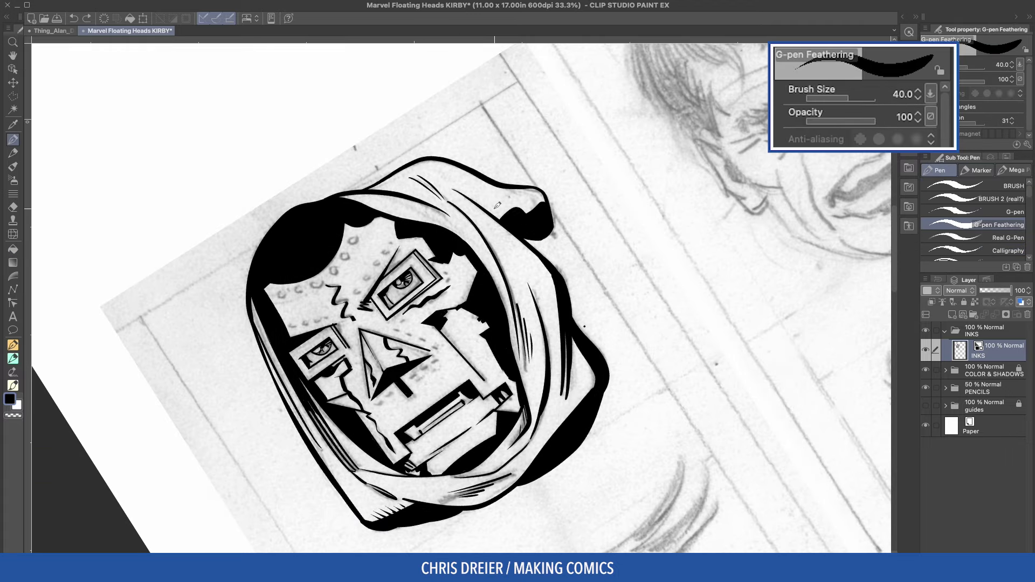
drag(494, 209, 498, 219)
drag(500, 207, 510, 216)
drag(594, 365, 442, 447)
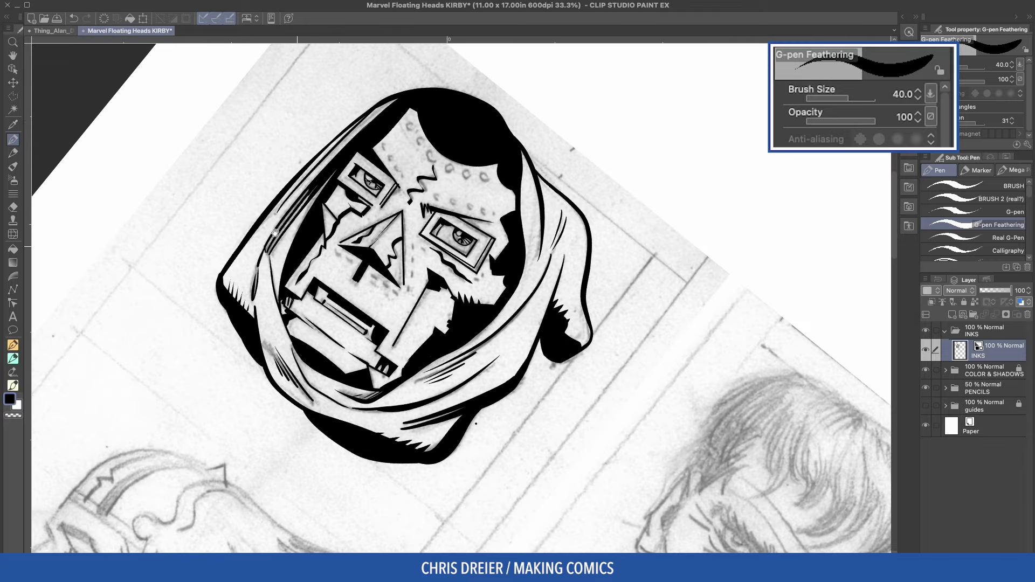
drag(474, 303, 397, 319)
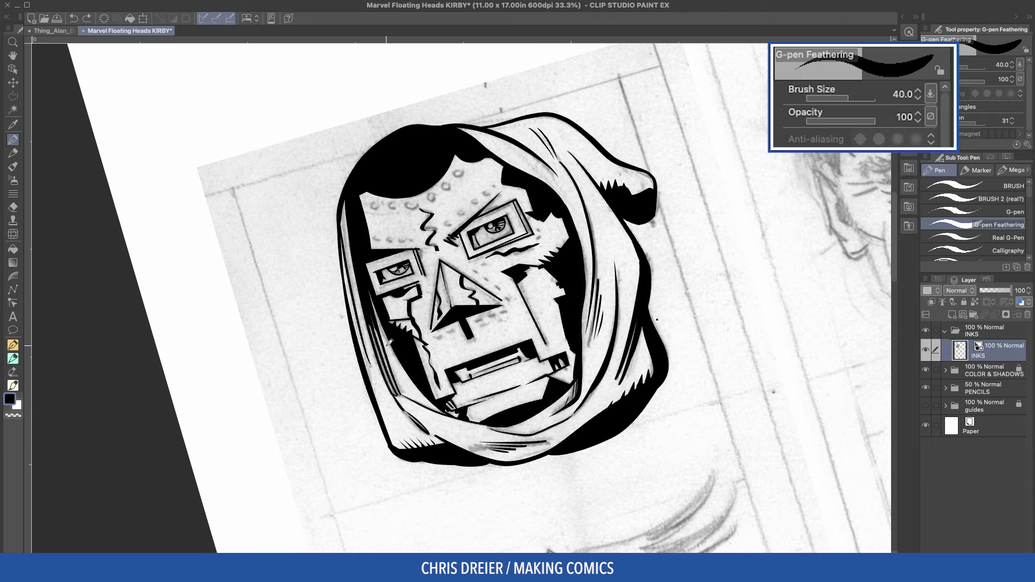
drag(371, 302, 598, 275)
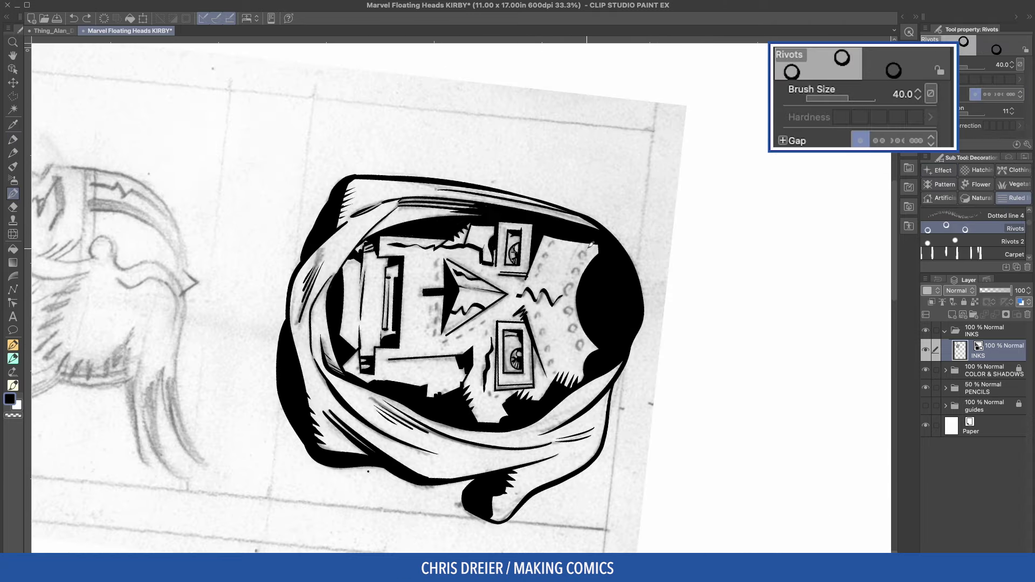
- Add Rivots rows at size 40 across the forehead and More Cross Hatch dashes at size 30 beside and under the nose
drag(589, 245, 567, 286)
key(super+z)
key(super+z)
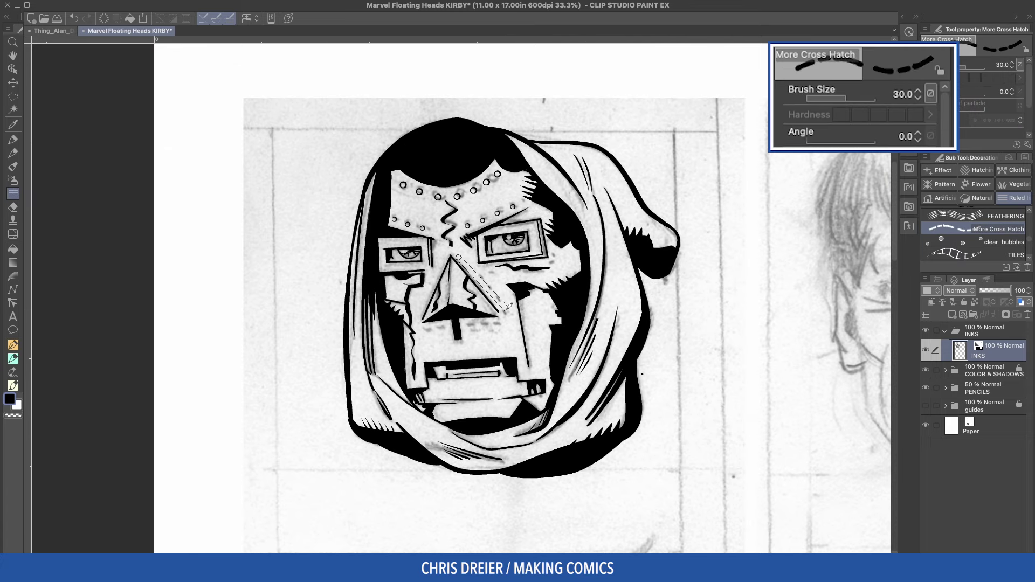
drag(460, 259, 503, 313)
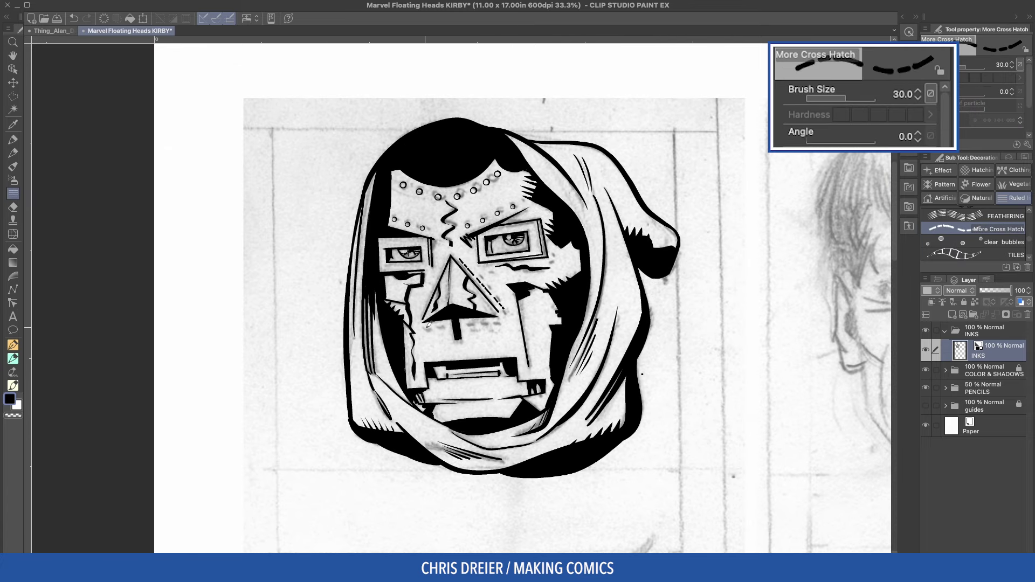
drag(426, 326, 511, 318)
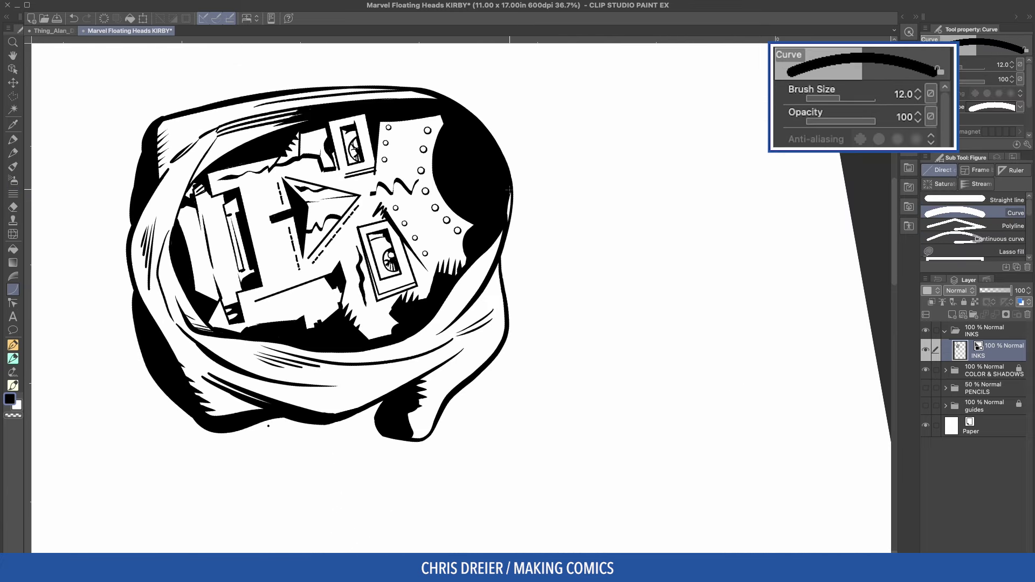
- Try to cut feathered marks into the black top of the hood with transparent G-pen Feathering at size 30
key(g)
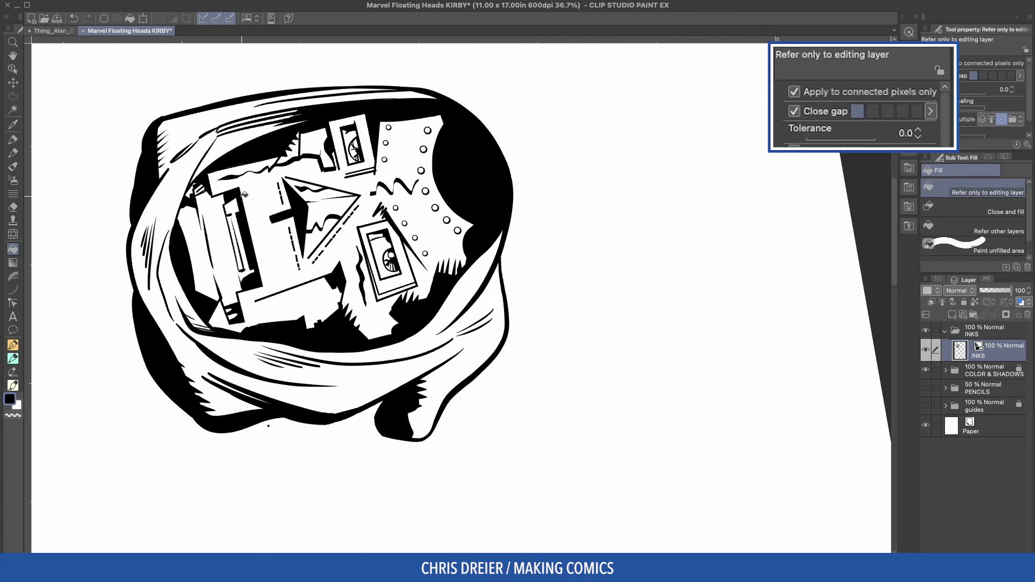
key(p)
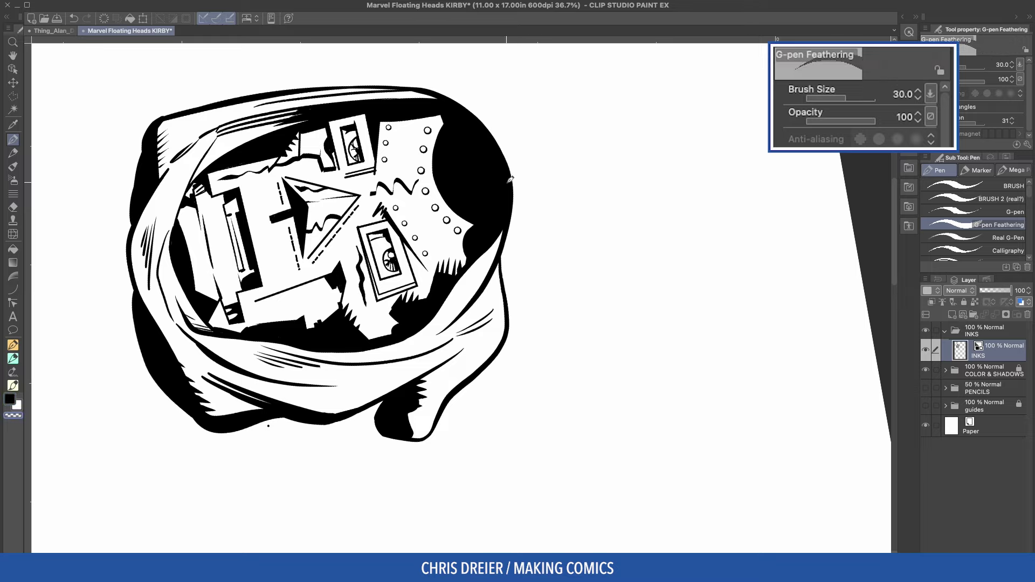
mouse_move(502, 179)
mouse_down()
mouse_move(498, 250)
mouse_move(474, 293)
mouse_move(506, 212)
mouse_move(483, 273)
mouse_up()
key(super+z)
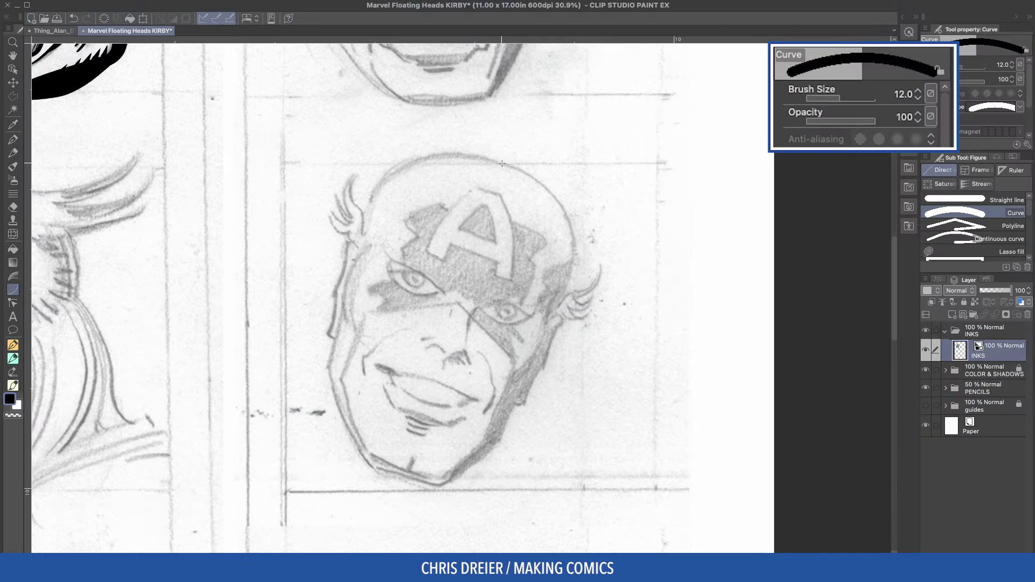
- Ink the top of Captain America's cowl with the Curve tool at size 12, layering extra curves on the left side
drag(502, 164, 564, 298)
mouse_move(498, 162)
mouse_down()
mouse_move(377, 202)
mouse_move(364, 218)
mouse_up()
click(391, 135)
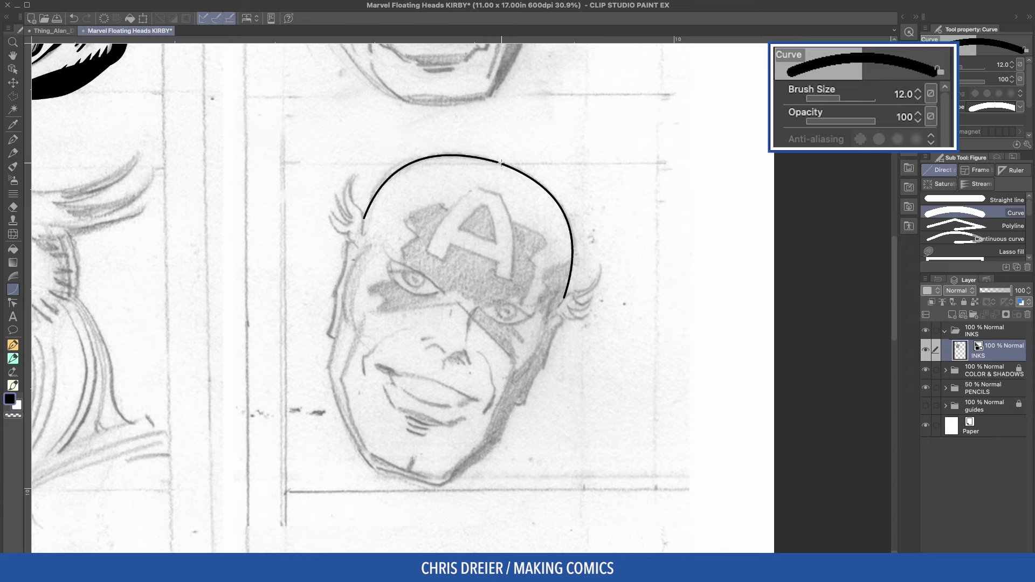
drag(468, 157, 363, 229)
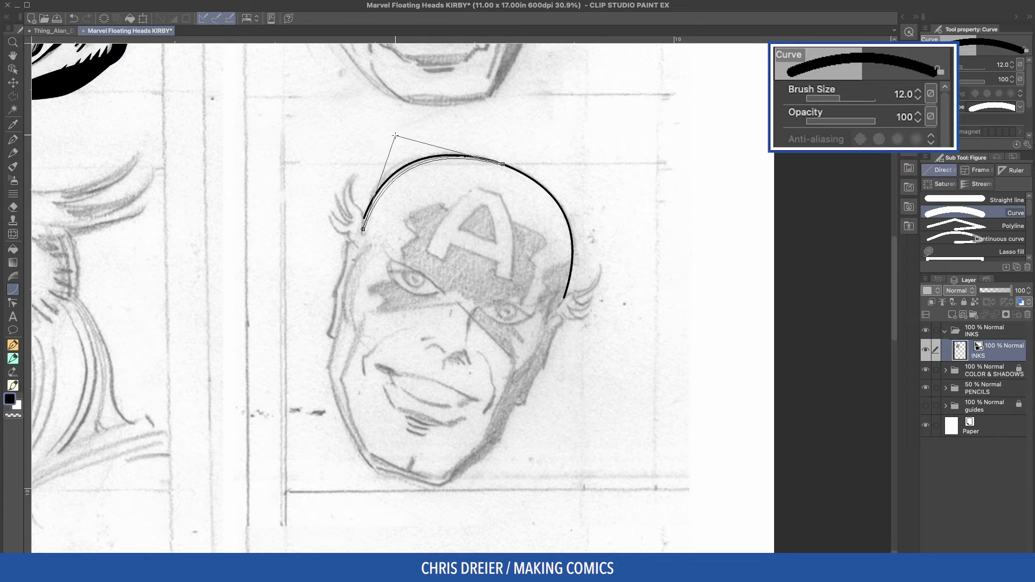
click(393, 132)
drag(474, 156, 363, 216)
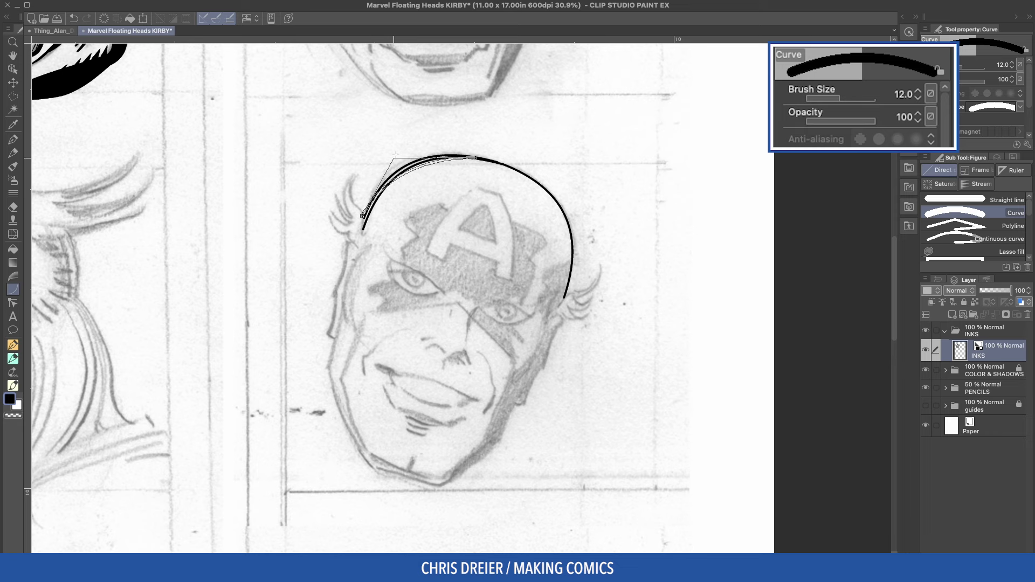
- Ink the left wing's inner edge down into the base of the cowl curve with the G-pen at size 20
drag(395, 154, 376, 213)
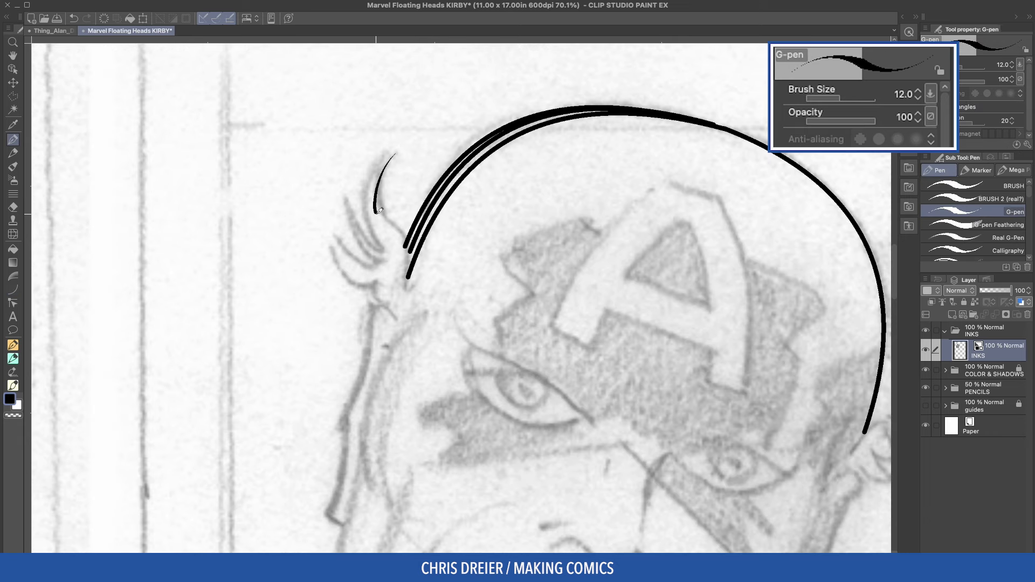
key(ctrl+z)
key(])
key(])
key(])
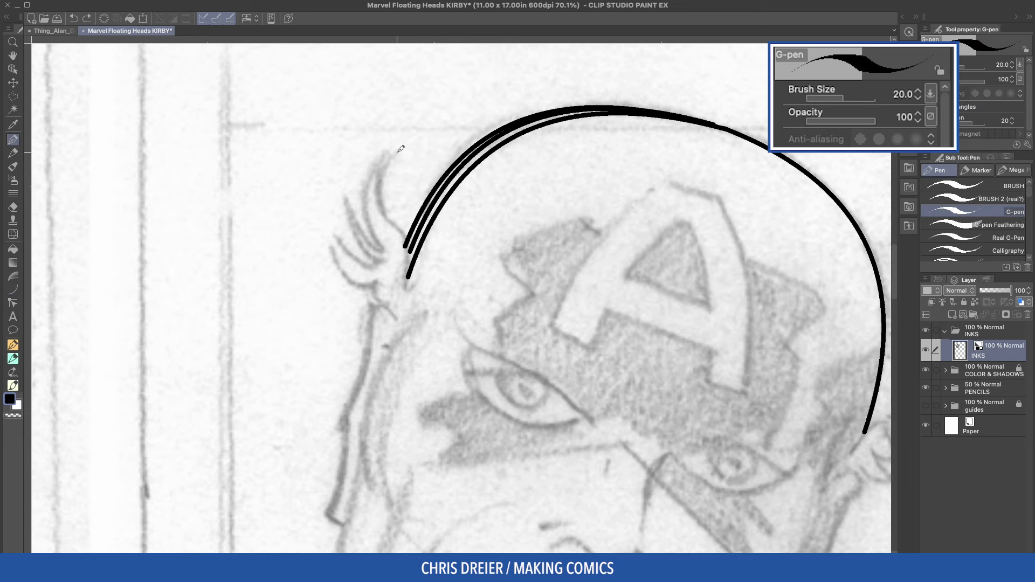
drag(396, 153, 406, 285)
key(c)
key(ctrl+z)
drag(408, 244, 401, 288)
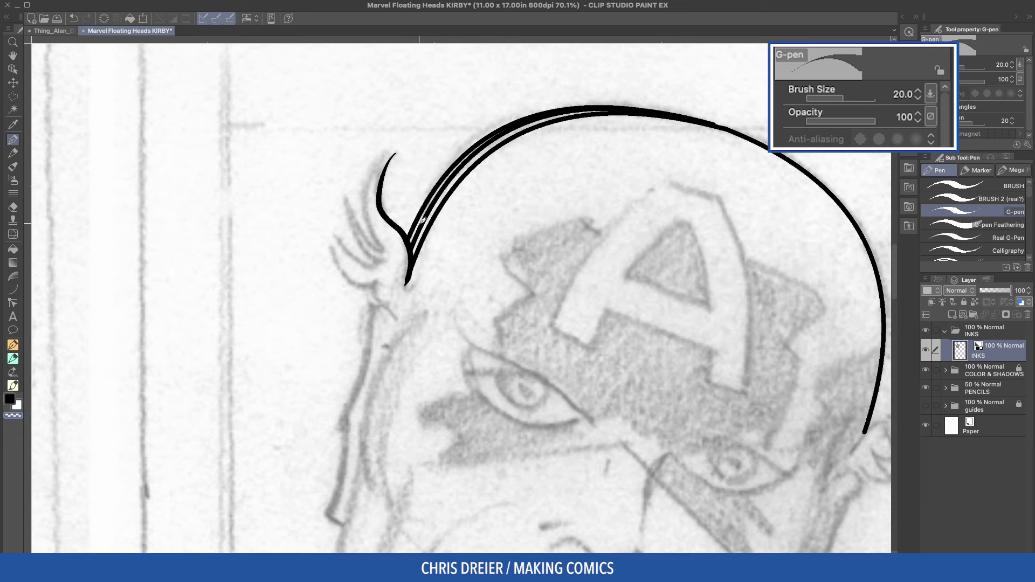
- Fill the gaps between the layered cowl curves with black to make one thick tapered outline
key(g)
key(c)
click(415, 237)
key(p)
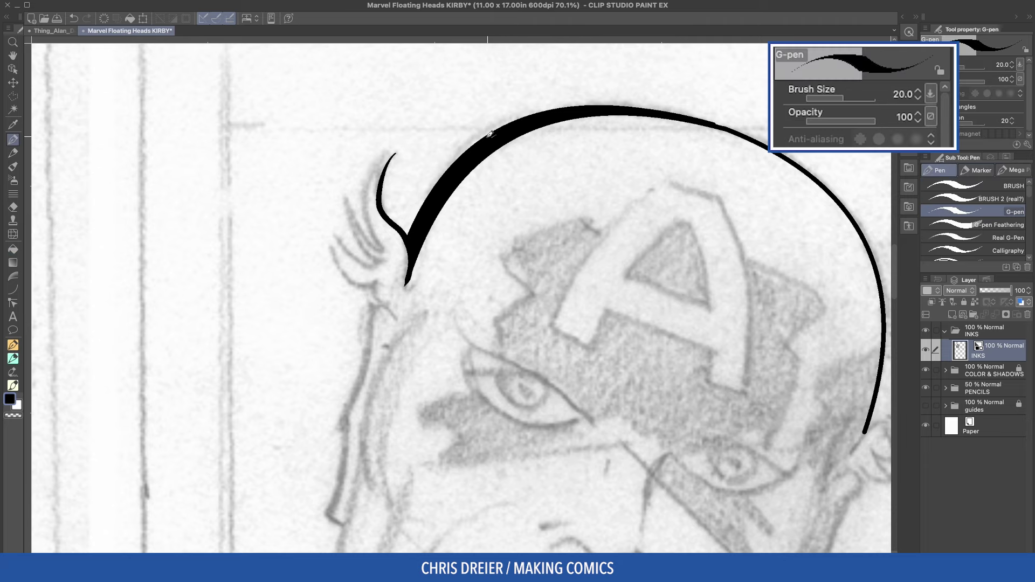
- Ink the remaining feathers and the lower edge of the cowl's left wing with the G-pen
mouse_move(395, 154)
mouse_down()
mouse_move(373, 227)
mouse_move(381, 246)
mouse_up()
drag(384, 250, 353, 200)
mouse_move(353, 200)
mouse_down()
mouse_move(372, 256)
mouse_move(341, 241)
mouse_move(356, 286)
mouse_move(395, 321)
mouse_up()
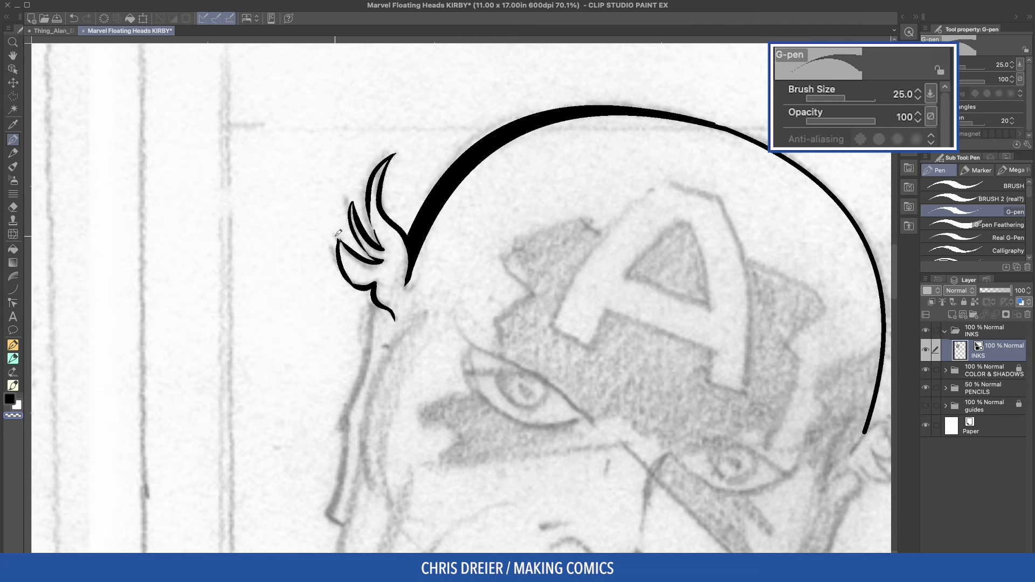
- Ink the wing on the right side of the cowl with the G-pen at size 25
key(c)
mouse_move(864, 431)
mouse_down()
mouse_move(536, 157)
mouse_move(500, 229)
mouse_up()
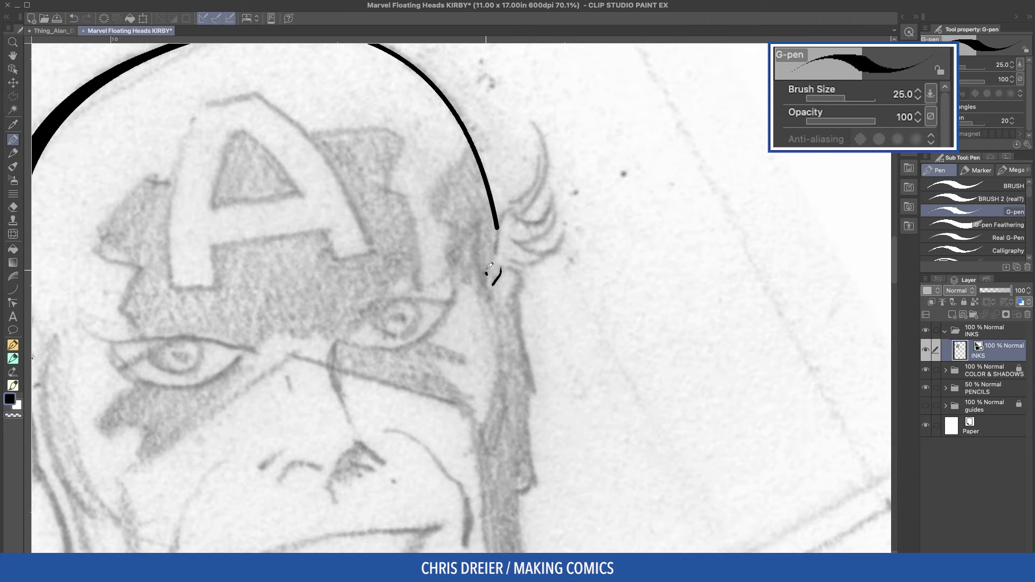
mouse_move(487, 273)
mouse_down()
mouse_move(507, 205)
mouse_move(539, 163)
mouse_move(525, 126)
mouse_move(549, 179)
mouse_move(520, 211)
mouse_move(527, 217)
mouse_move(554, 196)
mouse_move(525, 240)
mouse_move(566, 234)
mouse_move(486, 279)
mouse_up()
- Ink the outer edges of the cowl below both wings with BRUSH 2 (real?) at size 30
drag(411, 178, 404, 286)
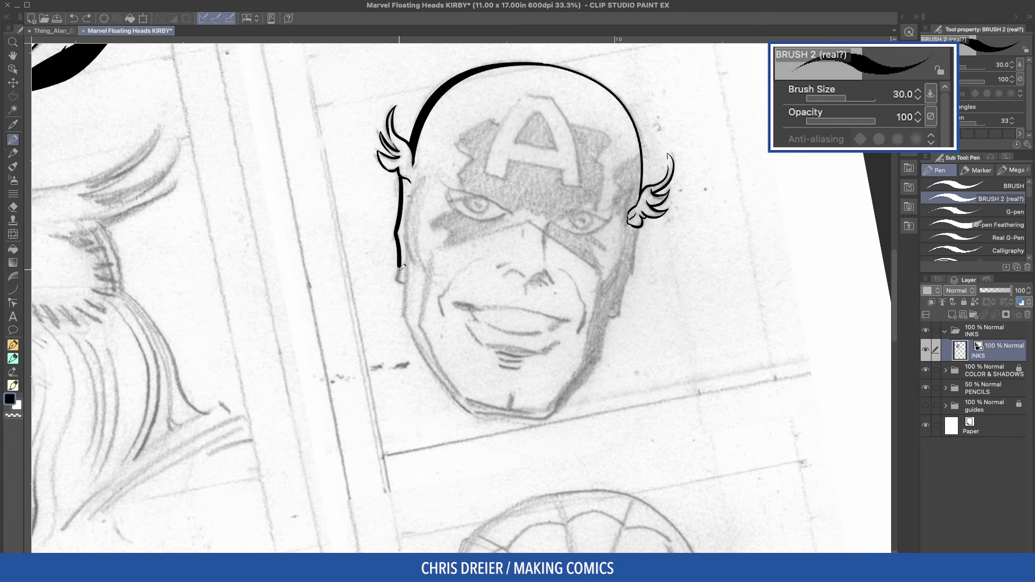
drag(642, 225, 612, 313)
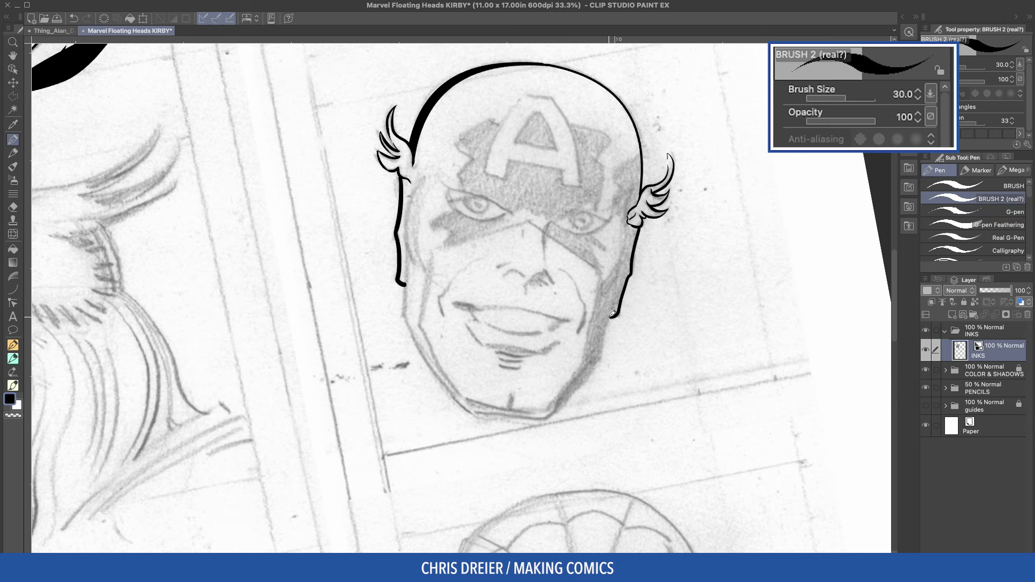
- Ink the outer and inner leg curves of the forehead letter A with the Curve tool at size 8
mouse_move(478, 163)
mouse_down()
mouse_move(480, 186)
mouse_move(528, 118)
mouse_move(583, 209)
mouse_up()
key(u)
key([)
key([)
click(498, 149)
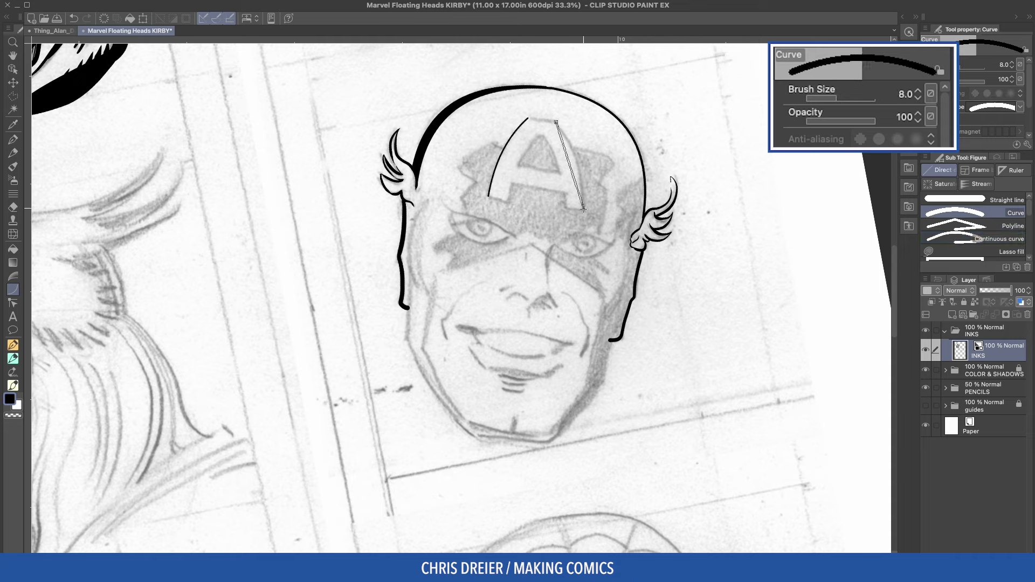
click(578, 158)
drag(538, 136, 508, 204)
click(515, 165)
drag(546, 136, 564, 210)
click(560, 169)
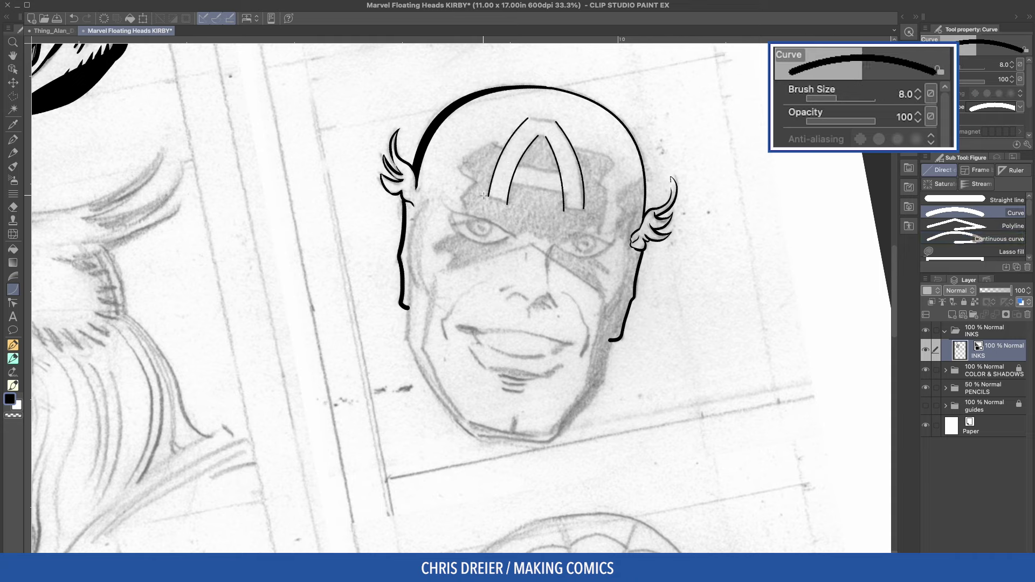
- Ink the A's crossbar, the ends of its legs and its flat top with size 8 curves
drag(511, 183, 564, 192)
click(539, 188)
drag(519, 163, 560, 172)
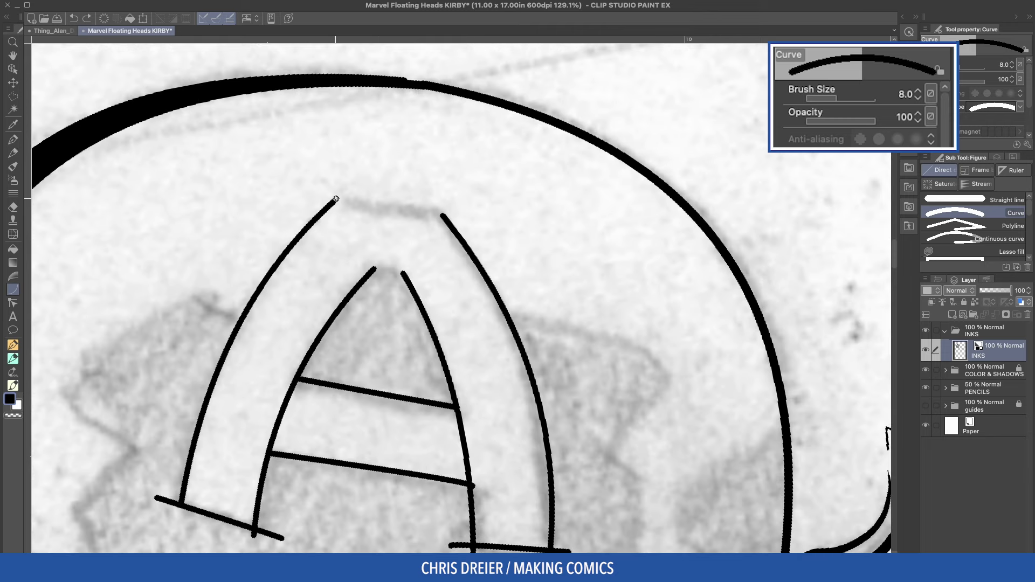
drag(334, 203, 446, 215)
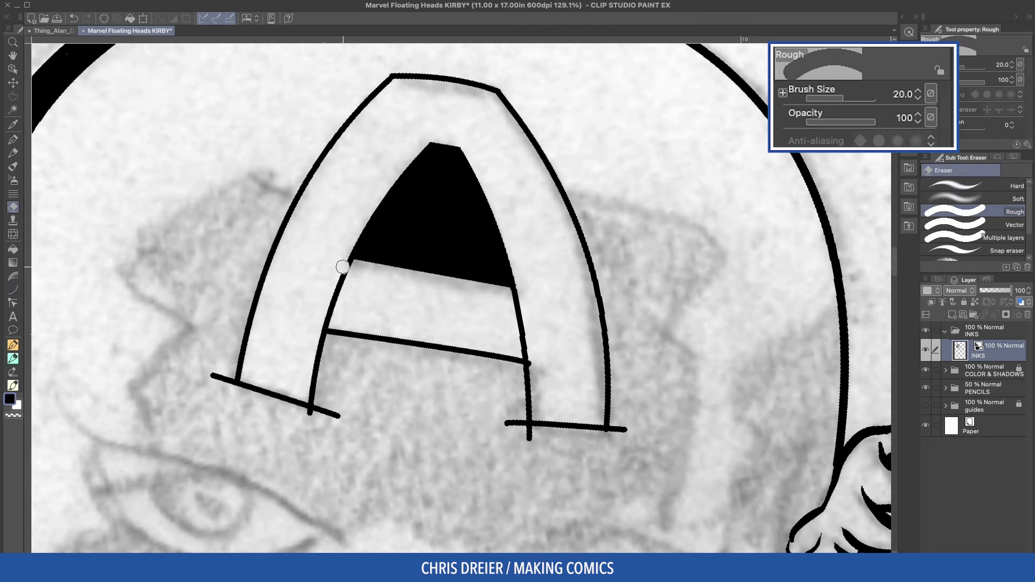
- Erase the inner leg lines crossing both ends of the A's crossbar with the Rough eraser at size 20
drag(342, 266, 324, 323)
drag(515, 292, 526, 351)
drag(527, 351, 534, 370)
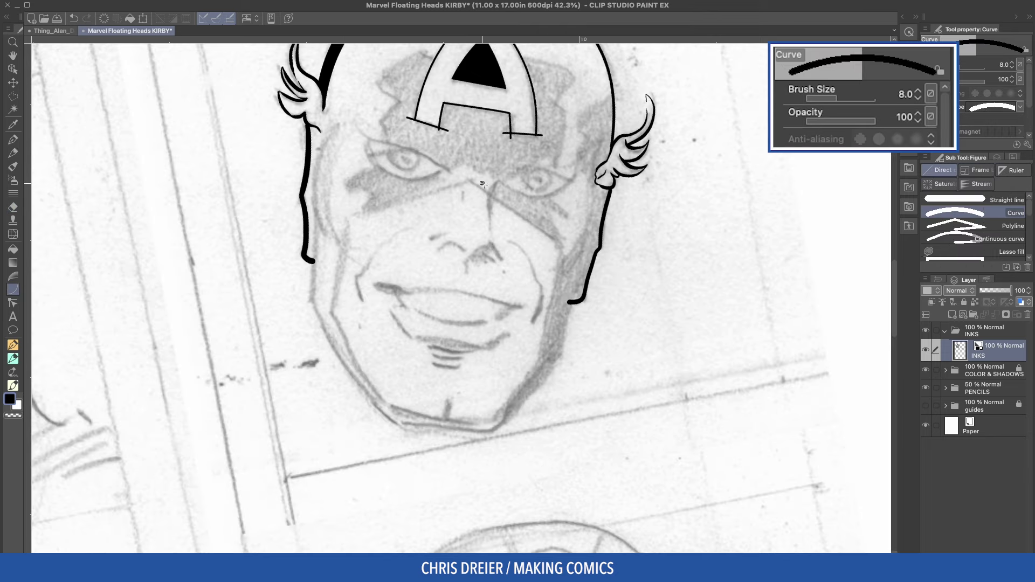
- Ink the edge of the cowl's face opening from the nose bridge around the jaw, using Curve and BRUSH 2 (real?) at size 17
mouse_move(482, 183)
mouse_down()
mouse_move(556, 241)
mouse_move(563, 260)
mouse_move(542, 353)
mouse_move(485, 420)
mouse_up()
key(p)
key(ctrl+z)
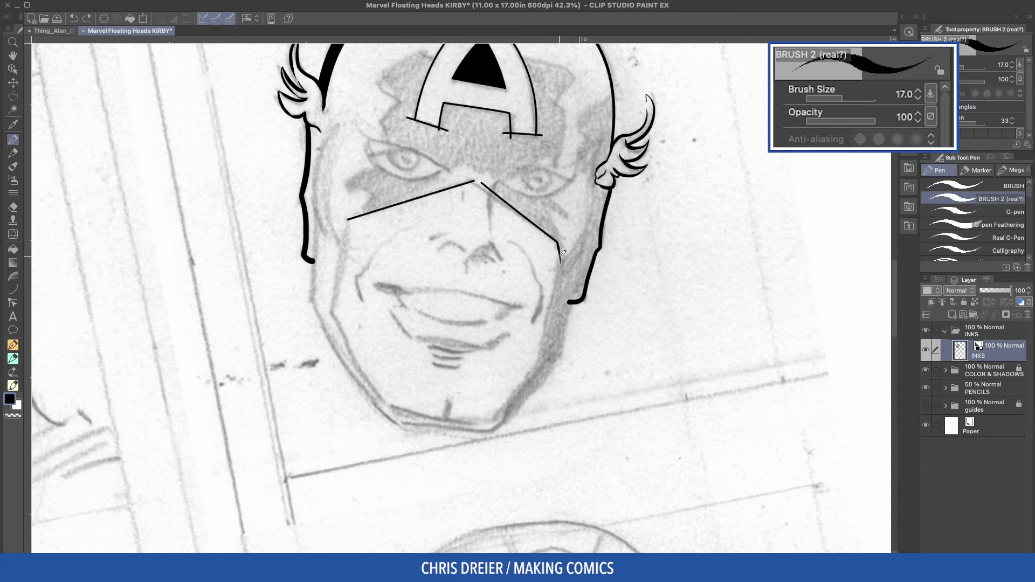
drag(560, 250, 535, 371)
drag(382, 342, 538, 197)
mouse_move(411, 187)
mouse_down()
mouse_move(383, 236)
mouse_move(379, 277)
mouse_up()
drag(605, 288, 583, 366)
- Outline the jagged forehead shadow on both sides of the A with BRUSH 2 (real?) at size 17
mouse_move(528, 189)
mouse_down()
mouse_move(579, 249)
mouse_move(588, 323)
mouse_up()
key(ctrl+z)
mouse_move(578, 246)
mouse_down()
mouse_move(581, 357)
mouse_move(566, 318)
mouse_move(389, 377)
mouse_up()
drag(431, 226, 457, 354)
drag(478, 179, 467, 172)
mouse_move(467, 171)
mouse_down()
mouse_move(431, 190)
mouse_move(422, 256)
mouse_up()
mouse_move(569, 184)
mouse_down()
mouse_move(606, 219)
mouse_move(589, 296)
mouse_up()
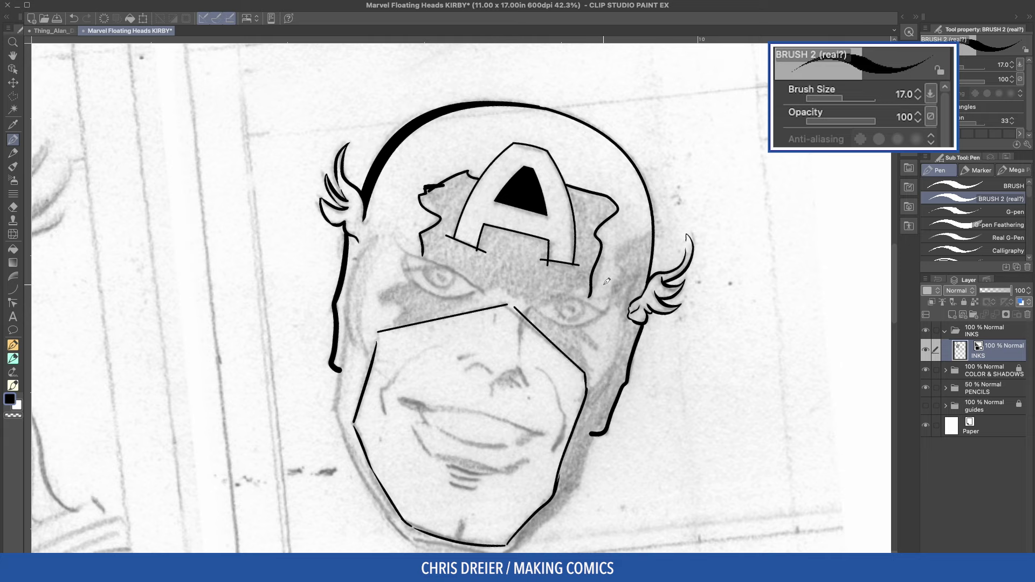
- Ink the shadow edge on the cowl's right side and the brow line over the left eye to the nose bridge
mouse_move(653, 229)
mouse_down()
mouse_move(624, 245)
mouse_move(608, 302)
mouse_up()
drag(293, 249, 410, 114)
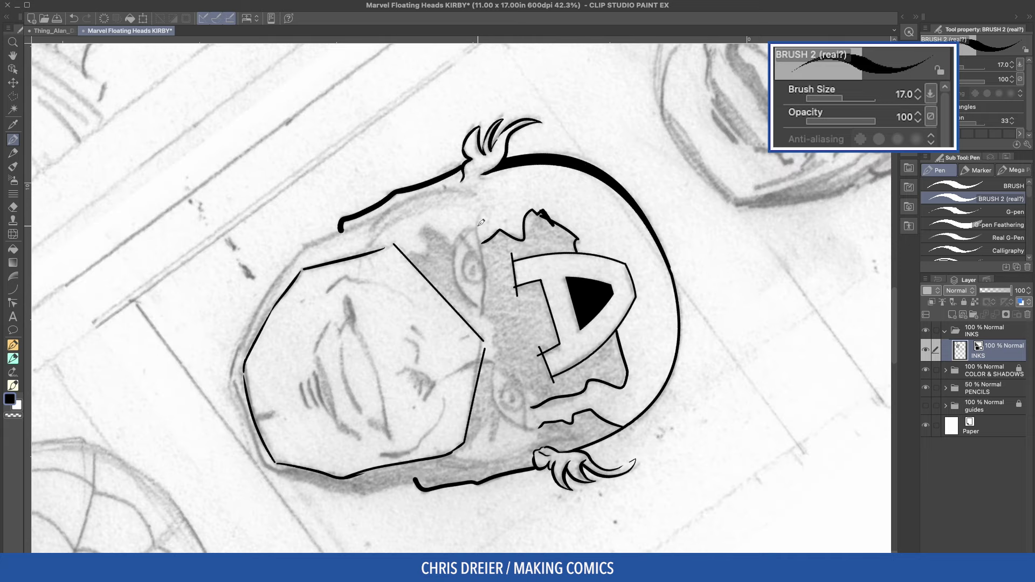
drag(477, 227, 485, 303)
drag(382, 330, 377, 312)
drag(383, 334, 374, 220)
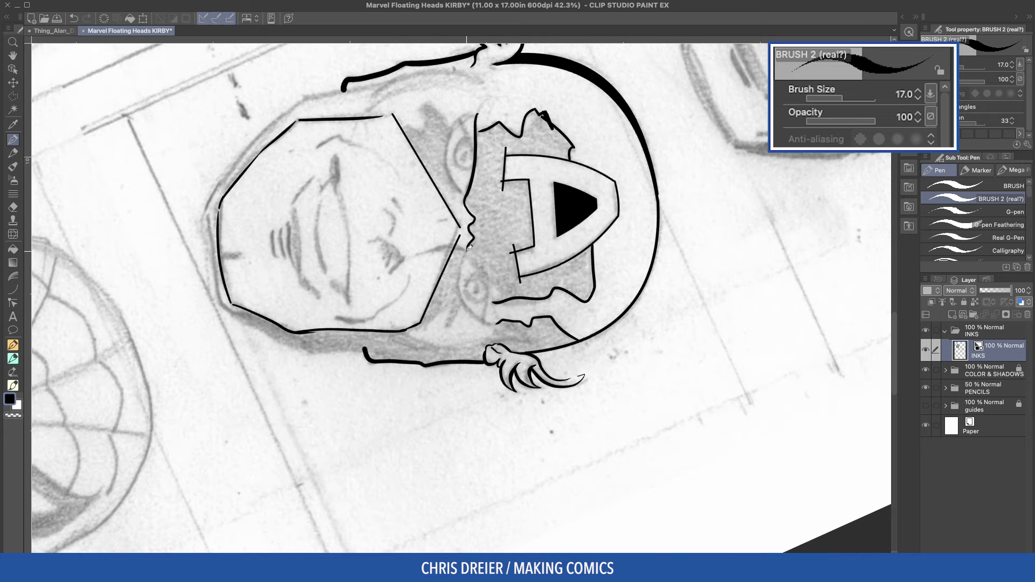
- Ink the upper and lower contours of both eyes with BRUSH 2 (real?) at size 17
mouse_move(468, 250)
mouse_down()
mouse_move(489, 277)
mouse_move(484, 319)
mouse_up()
key(super+z)
drag(468, 250, 496, 323)
mouse_move(469, 252)
mouse_down()
mouse_move(461, 289)
mouse_move(484, 318)
mouse_up()
mouse_move(460, 119)
mouse_down()
mouse_move(473, 156)
mouse_move(462, 192)
mouse_up()
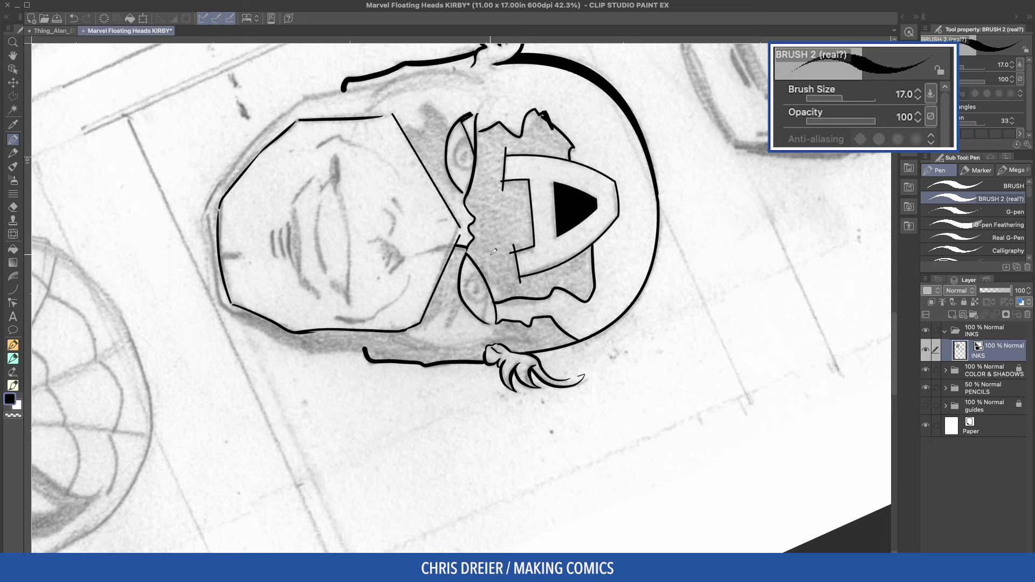
- Outline the jagged mask shadows on the cheeks beneath both eyes
drag(493, 252, 418, 262)
drag(284, 285, 409, 237)
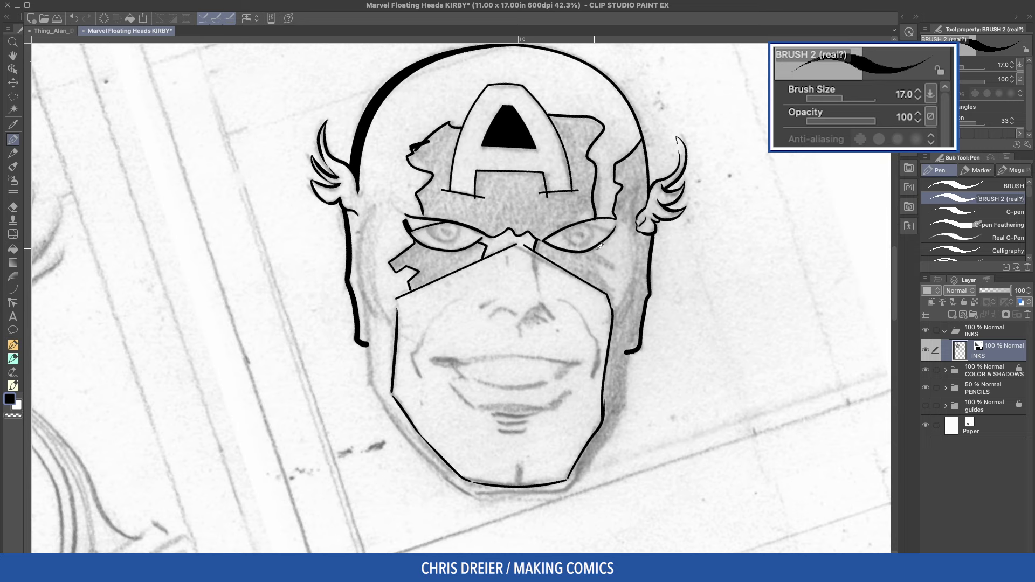
drag(595, 254, 612, 300)
drag(633, 218, 616, 311)
- Ink the cowl's outer jaw edges down to the chin with BRUSH 2 (real?) at size 25
scroll(636, 285, down, 4)
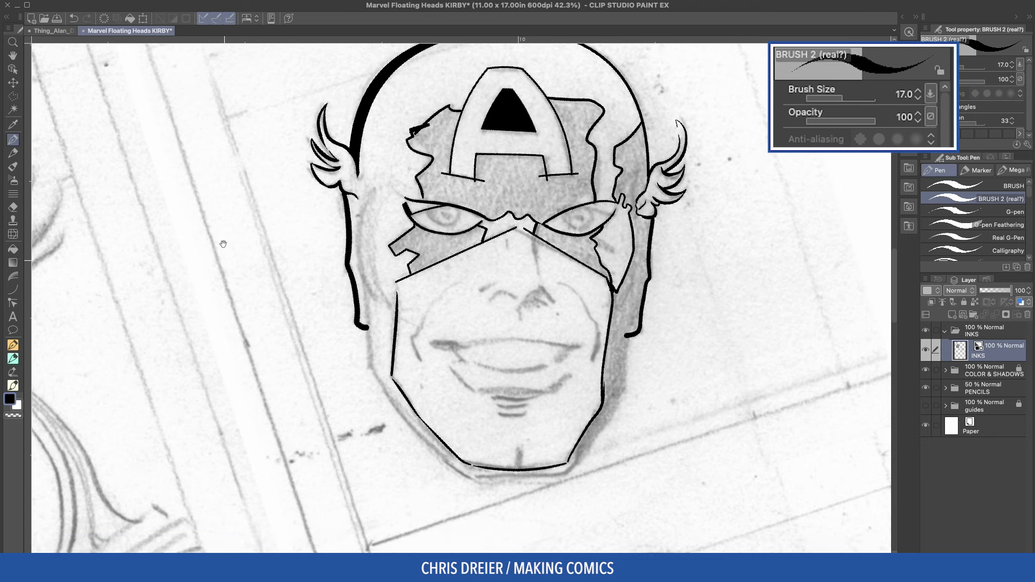
mouse_move(625, 257)
mouse_down()
mouse_move(623, 299)
mouse_move(574, 381)
mouse_up()
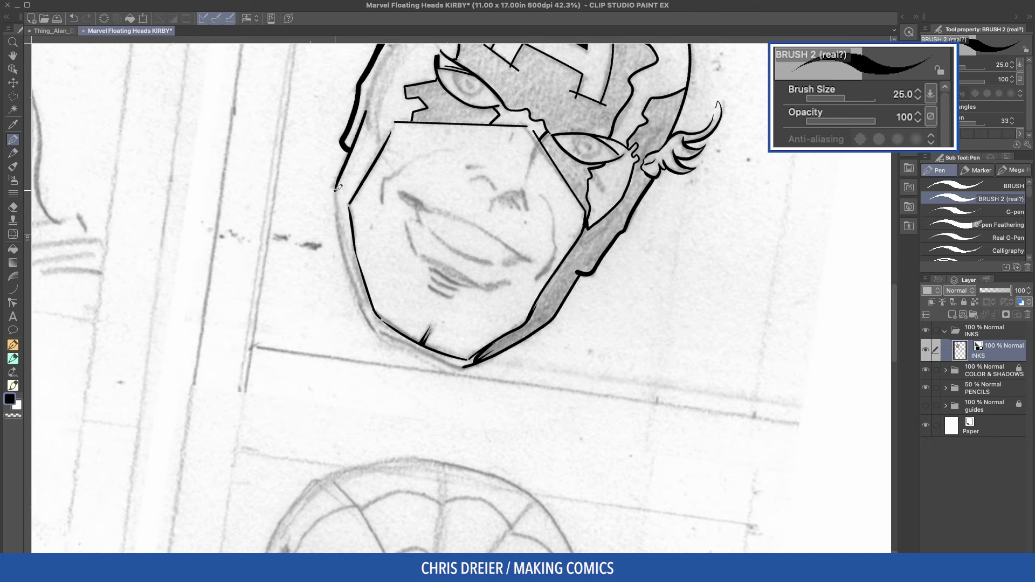
mouse_move(336, 190)
mouse_down()
mouse_move(370, 324)
mouse_move(453, 370)
mouse_up()
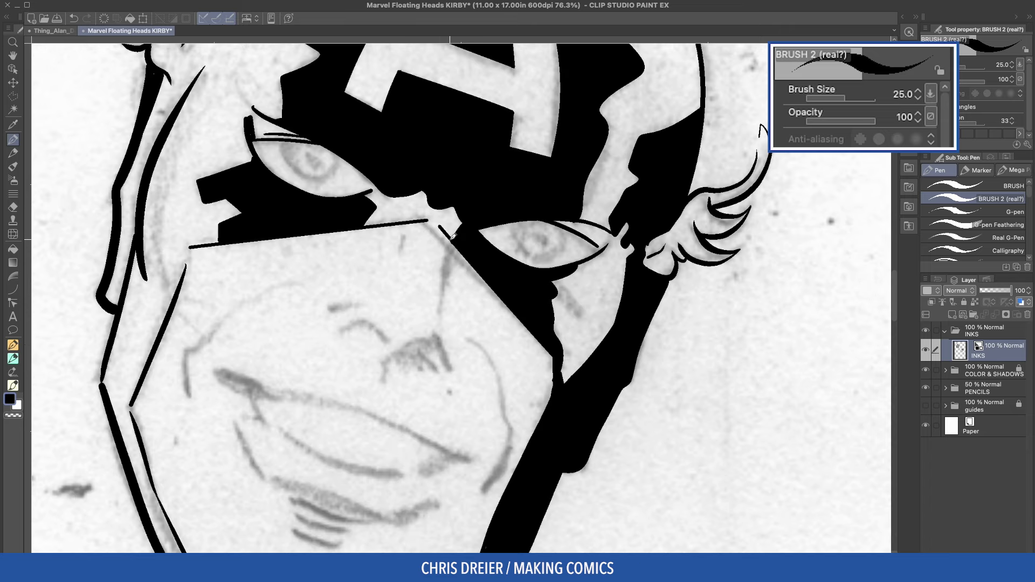
- Ink the tapered shadow line running down beside the nose bridge with BRUSH 2 (real?)
drag(452, 238, 441, 322)
key(super+z)
mouse_move(446, 269)
mouse_down()
mouse_move(453, 237)
mouse_move(451, 251)
mouse_up()
scroll(279, 303, down, 3)
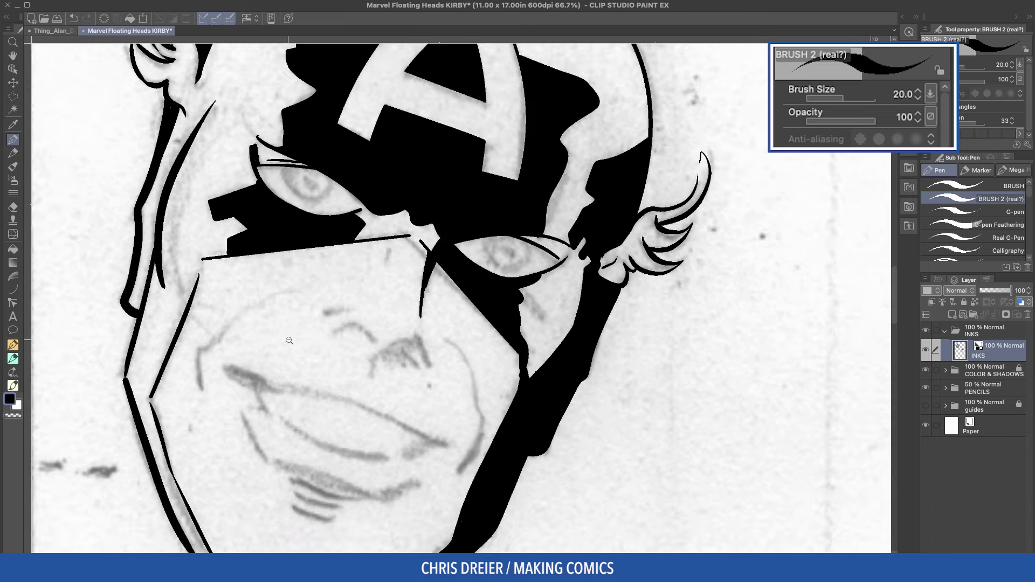
- Ink the smile creases on both cheeks with BRUSH 2 (real?) at size 17
key(bracketleft)
mouse_move(429, 276)
mouse_down()
mouse_move(453, 300)
mouse_move(460, 341)
mouse_move(444, 373)
mouse_up()
key(ctrl+z)
drag(256, 287, 252, 324)
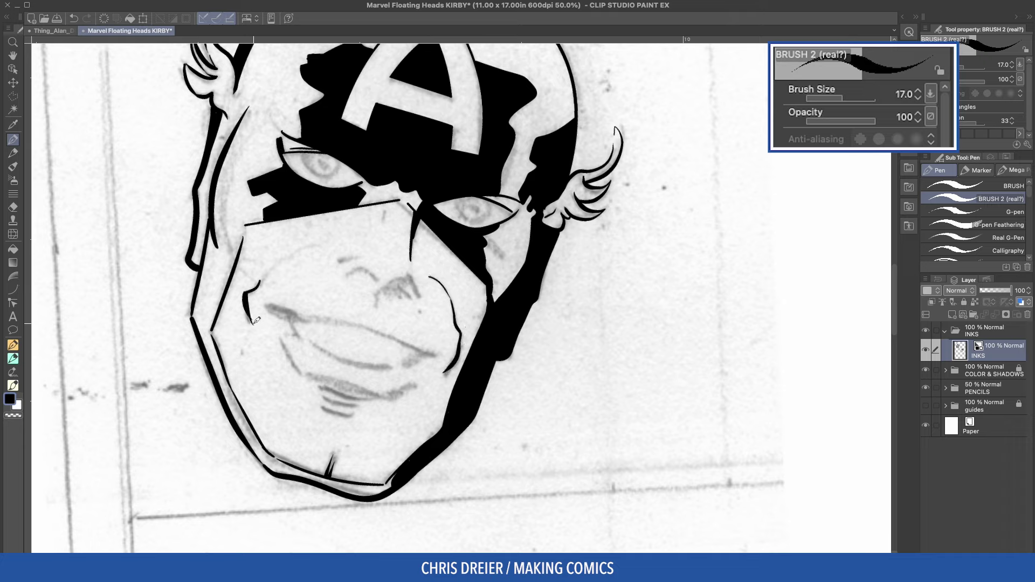
- Ink the tip of the nose and the shadowed nostril with BRUSH 2 (real?) at size 17
drag(124, 269, 171, 123)
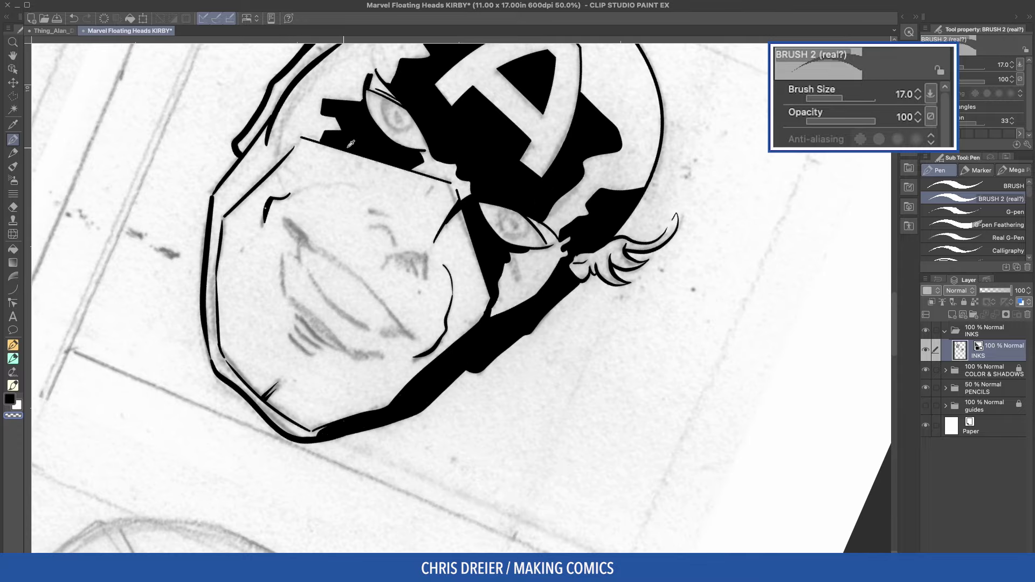
key(c)
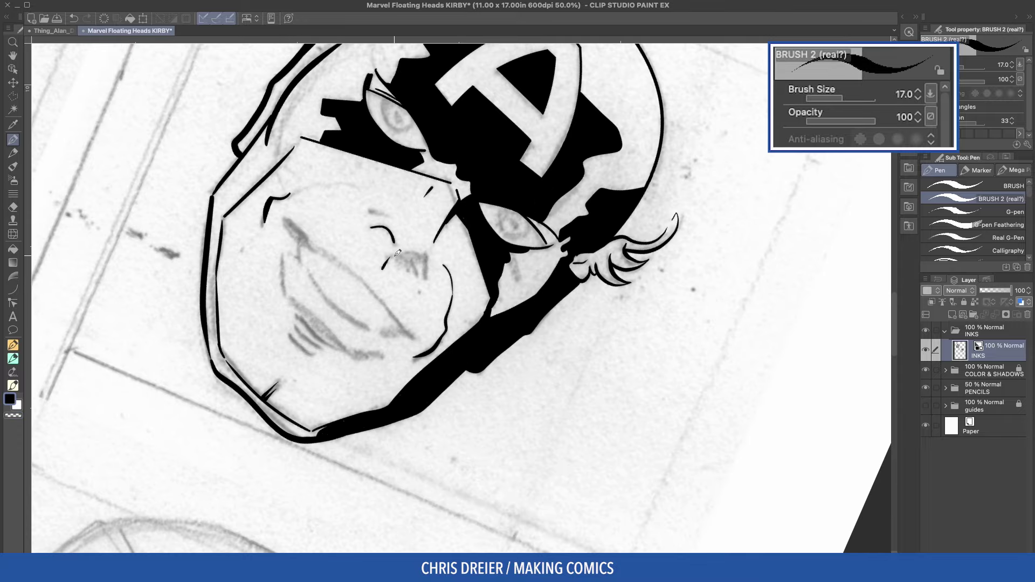
mouse_move(422, 252)
mouse_down()
mouse_move(425, 281)
mouse_move(419, 265)
mouse_up()
drag(204, 244, 272, 116)
- Ink the smile's upper and lower lip lines and its corners with BRUSH 2 (real?) at size 17
drag(345, 190, 365, 274)
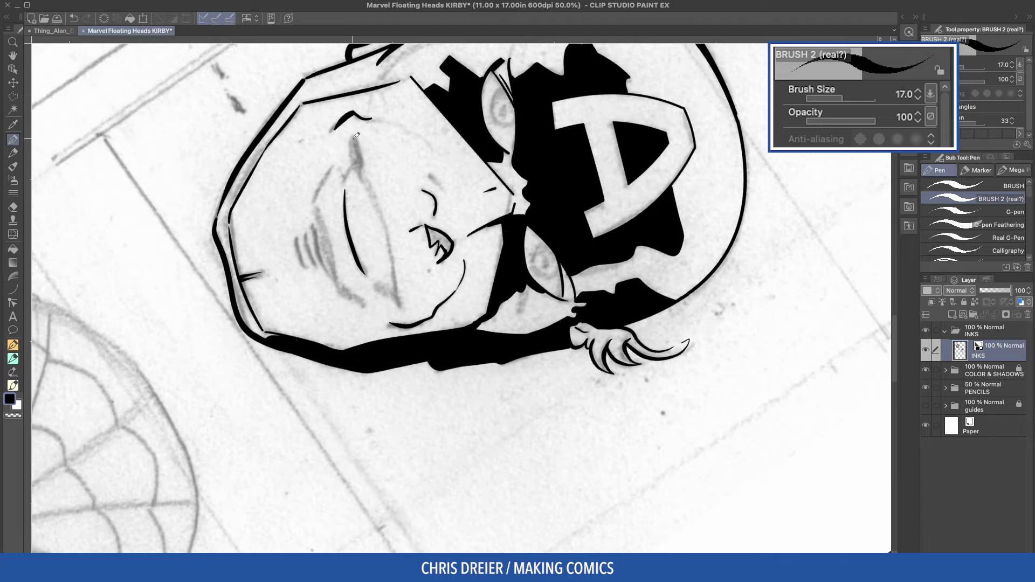
mouse_move(353, 137)
mouse_down()
mouse_move(384, 213)
mouse_move(399, 303)
mouse_up()
mouse_move(318, 195)
mouse_down()
mouse_move(438, 124)
mouse_move(636, 318)
mouse_up()
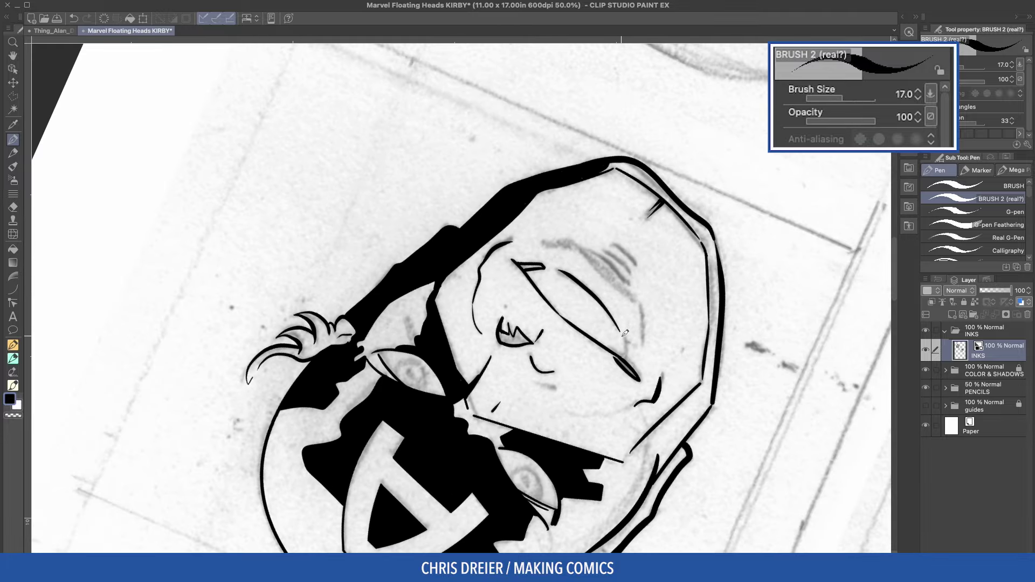
drag(626, 361, 624, 336)
drag(469, 274, 540, 275)
- Outline the shadow beneath the lower lip at size 20 and fill it and the nostril shadow with black
mouse_move(545, 329)
mouse_down()
mouse_move(540, 204)
mouse_move(563, 236)
mouse_up()
key(])
key(super+z)
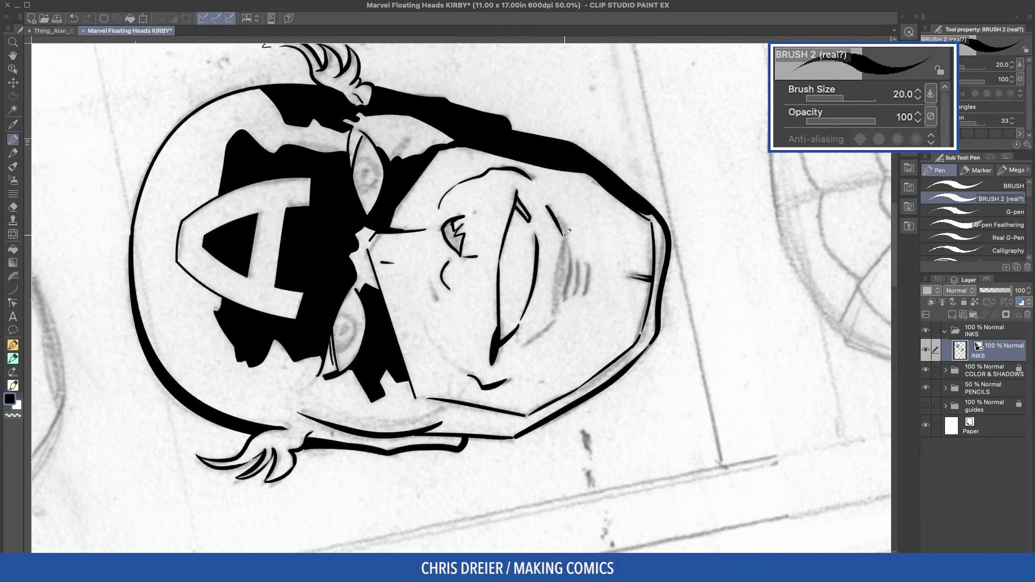
mouse_move(548, 202)
mouse_down()
mouse_move(566, 236)
mouse_move(553, 316)
mouse_up()
mouse_move(568, 239)
mouse_down()
mouse_move(555, 318)
mouse_move(563, 291)
mouse_up()
key(g)
click(561, 272)
click(452, 235)
- Feather the shadow beneath the lower lip with short BRUSH 2 (real?) strokes at size 25
key(super+minus)
key(p)
key(])
drag(469, 268, 462, 313)
key(super+z)
drag(472, 268, 464, 314)
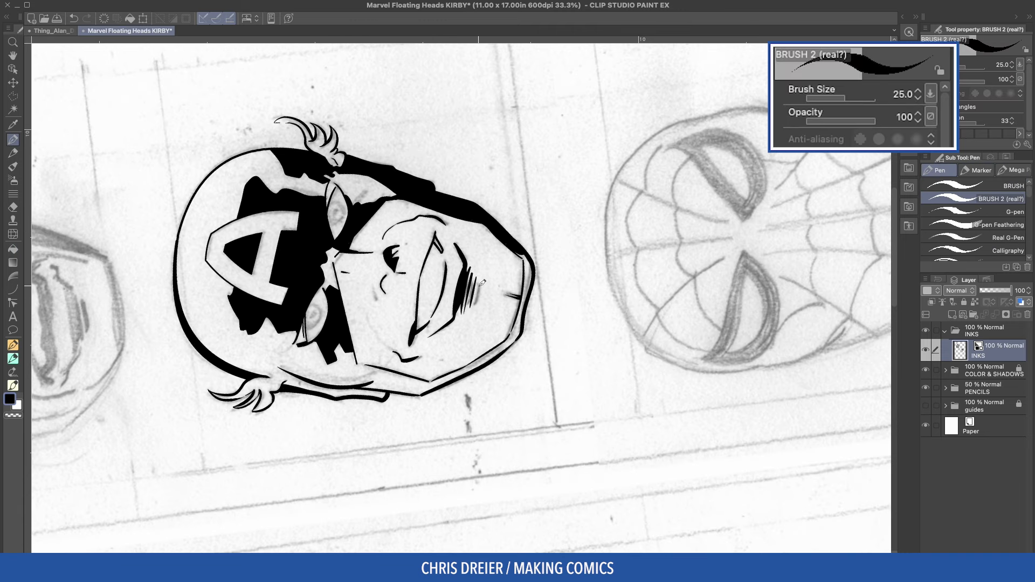
- Feather the edge of the mask shadow beneath the right eye with BRUSH 2 (real?) at size 25
drag(356, 152, 528, 237)
drag(334, 163, 288, 227)
drag(395, 425, 490, 458)
drag(289, 227, 297, 210)
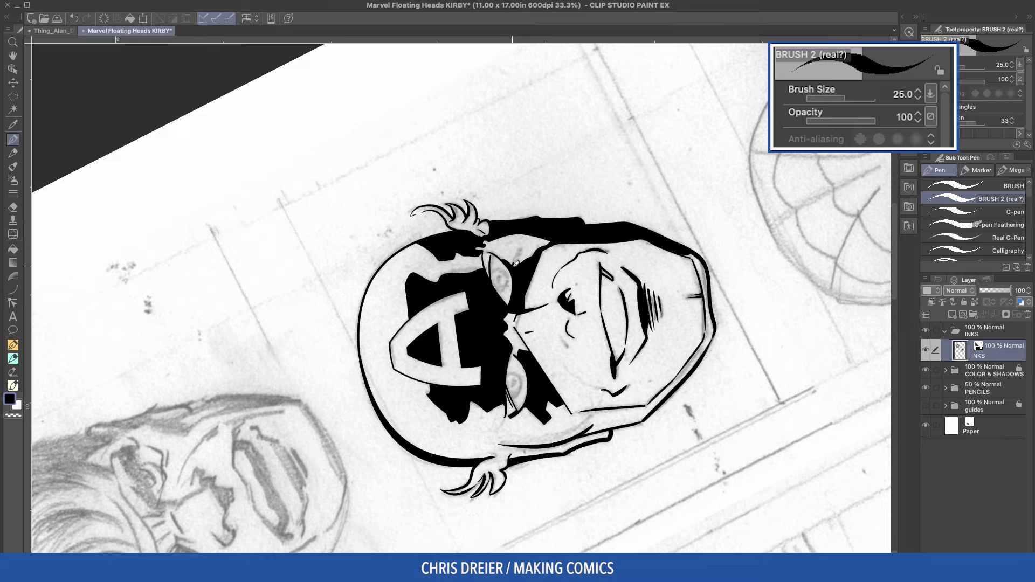
drag(530, 249, 522, 261)
- Hatch the left side of the cowl's forehead with tapered BRUSH 2 (real?) strokes at size 25
mouse_move(537, 385)
mouse_down()
mouse_move(404, 397)
mouse_move(408, 197)
mouse_move(465, 183)
mouse_up()
mouse_move(546, 188)
mouse_down()
mouse_move(555, 256)
mouse_move(572, 280)
mouse_up()
drag(573, 213, 585, 285)
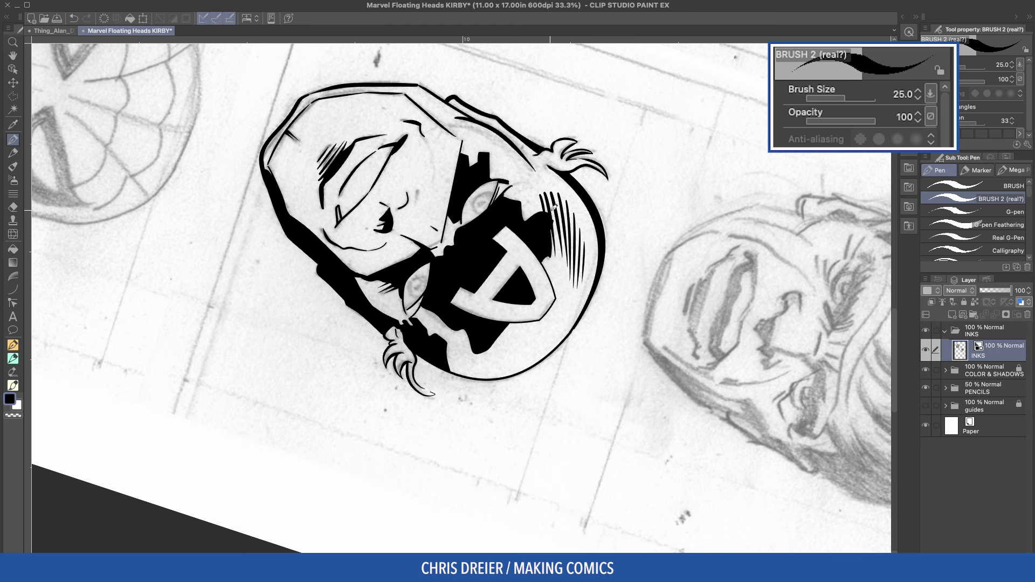
key(c)
key(c)
drag(540, 223, 402, 168)
drag(319, 294, 378, 222)
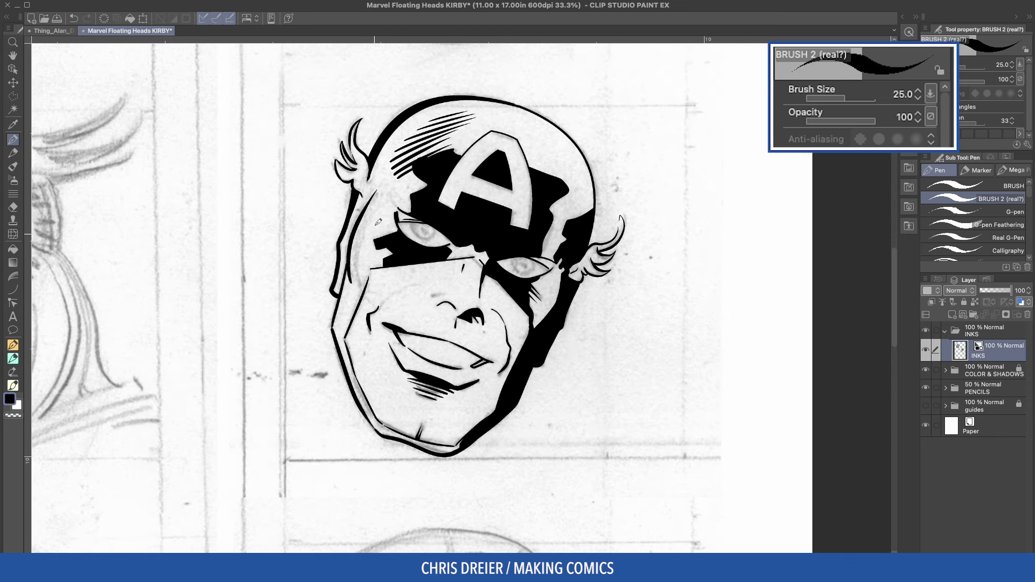
- Hatch the right side of the cowl's forehead and feather the left cheek shadow with G-pen Feathering at size 30
drag(438, 146, 503, 151)
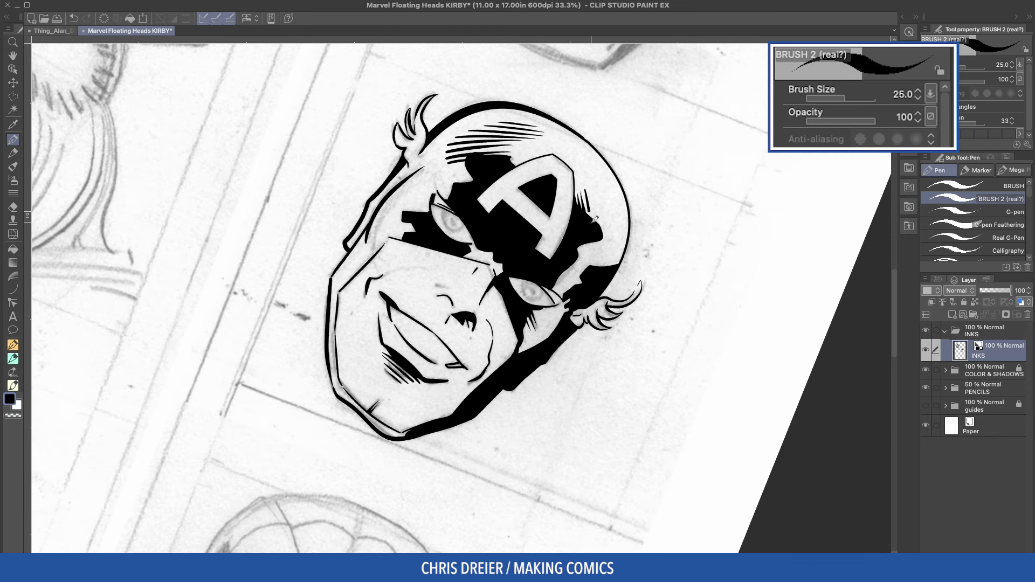
mouse_move(591, 189)
mouse_down()
mouse_move(597, 220)
mouse_move(589, 214)
mouse_up()
key(ctrl+z)
key(ctrl+z)
drag(590, 190, 604, 248)
drag(607, 206, 610, 248)
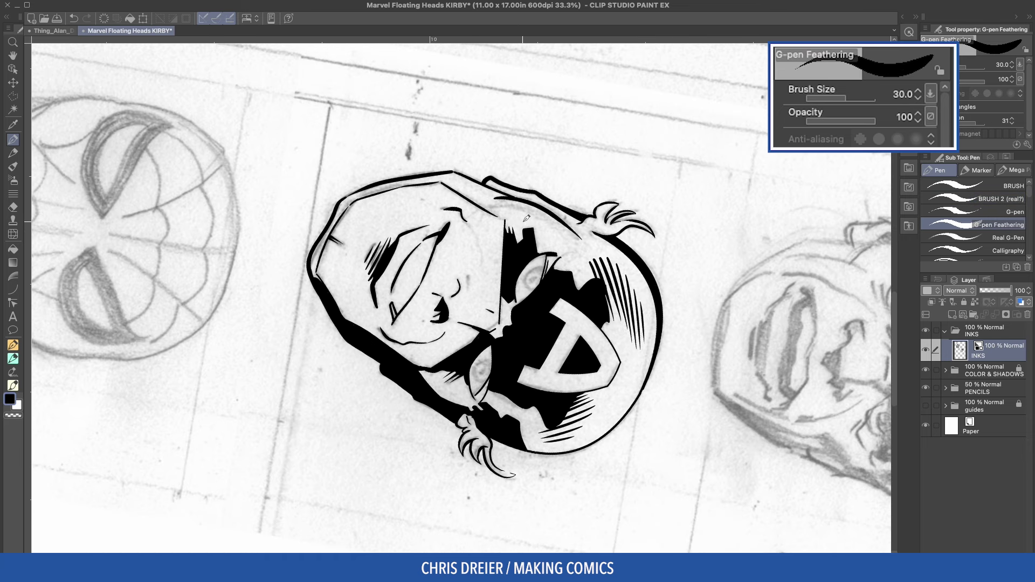
drag(527, 219, 530, 224)
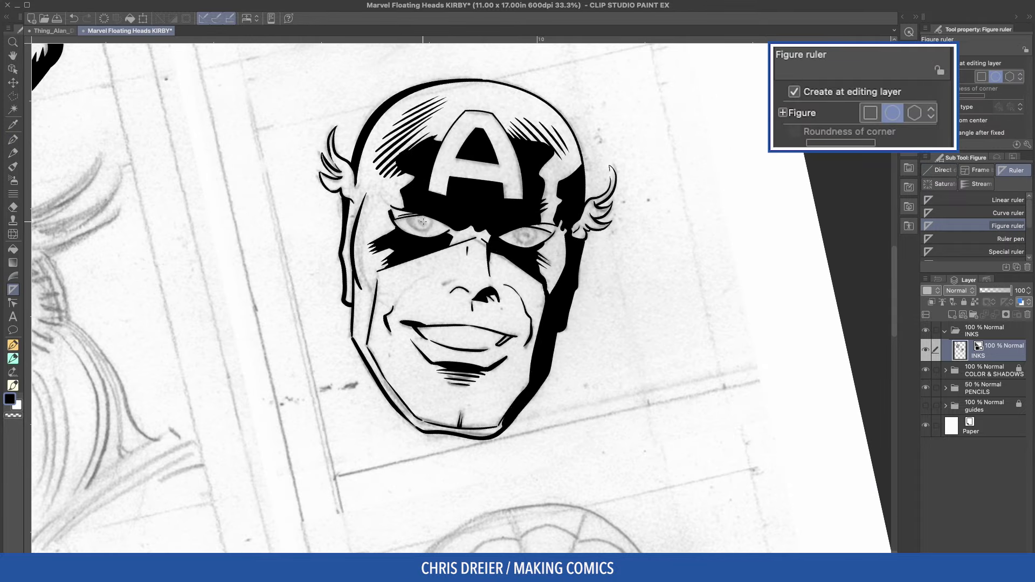
- Place a circular figure ruler over the left eye and trace both irises along it with BRUSH 2 (real?) at size 15
drag(434, 231, 437, 234)
key(p)
click(973, 199)
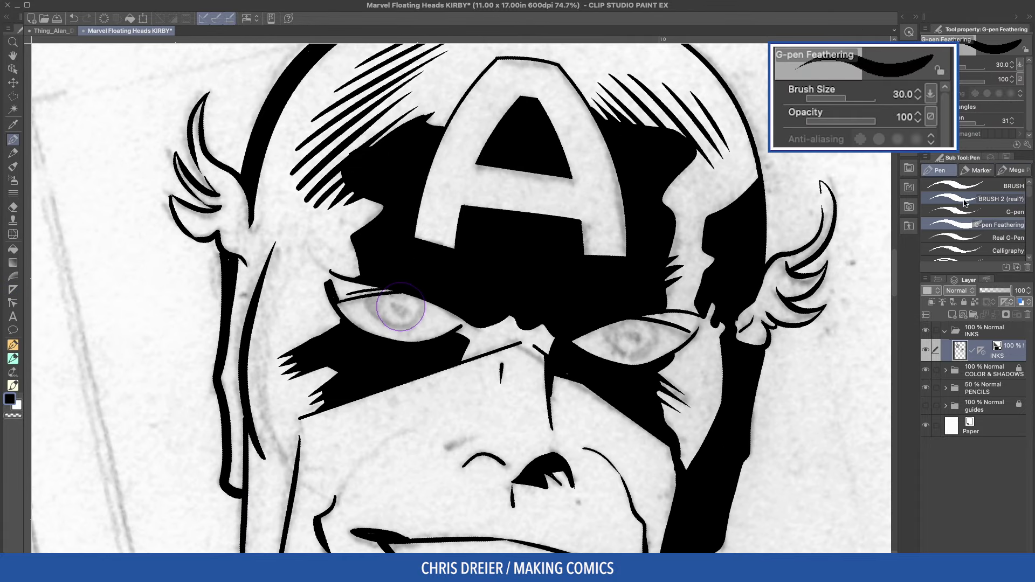
key([)
key([)
key([)
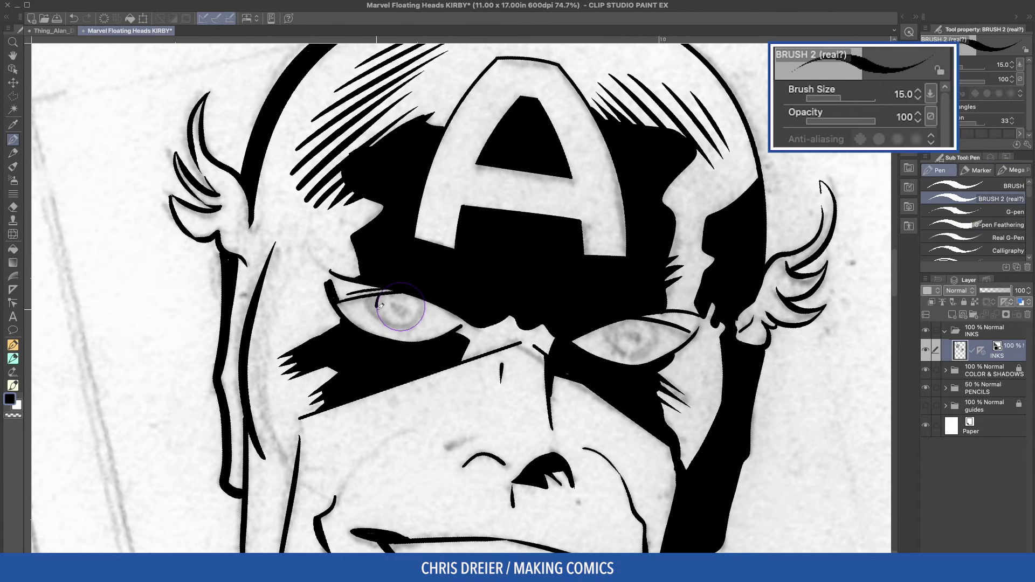
mouse_move(380, 306)
mouse_down()
mouse_move(423, 313)
mouse_move(379, 296)
mouse_up()
mouse_move(618, 317)
mouse_down()
mouse_move(629, 354)
mouse_move(652, 322)
mouse_up()
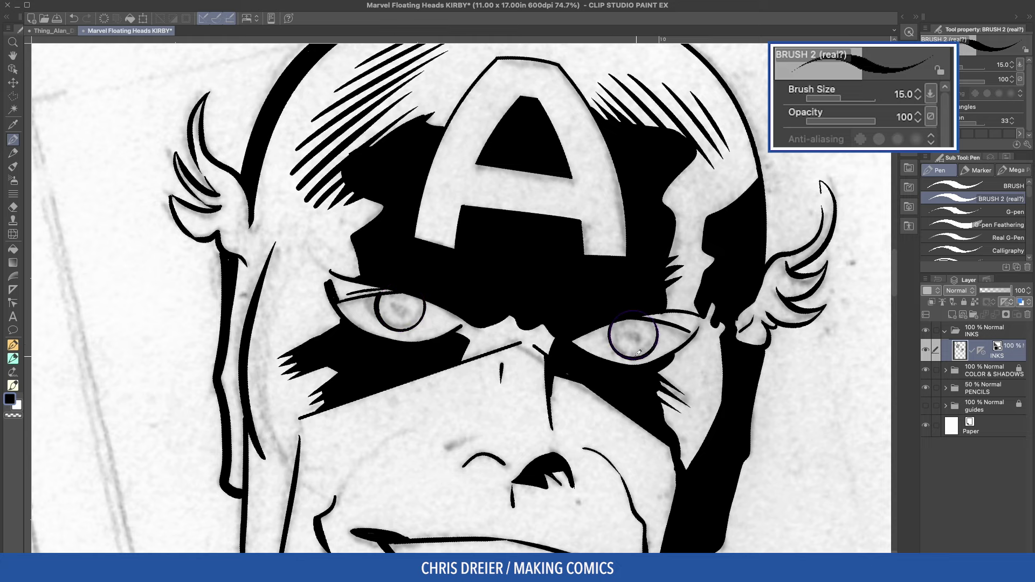
- Shrink the circular ruler to pupil size and trace the pupils inside both irises
key(o)
click(653, 321)
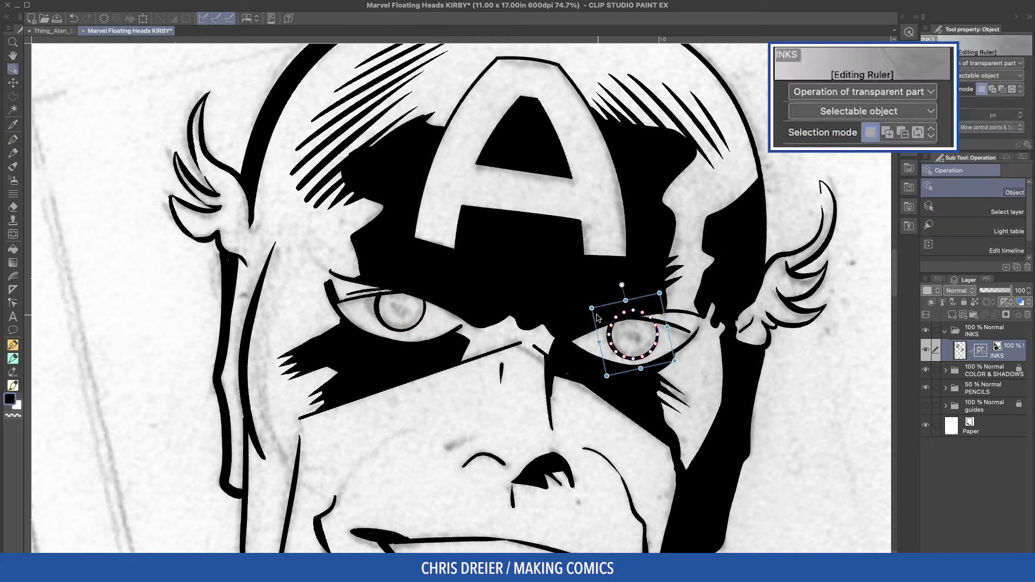
mouse_move(592, 308)
mouse_down()
mouse_move(640, 344)
mouse_move(626, 329)
mouse_move(408, 303)
mouse_up()
key(p)
key(o)
key(p)
drag(394, 303, 407, 302)
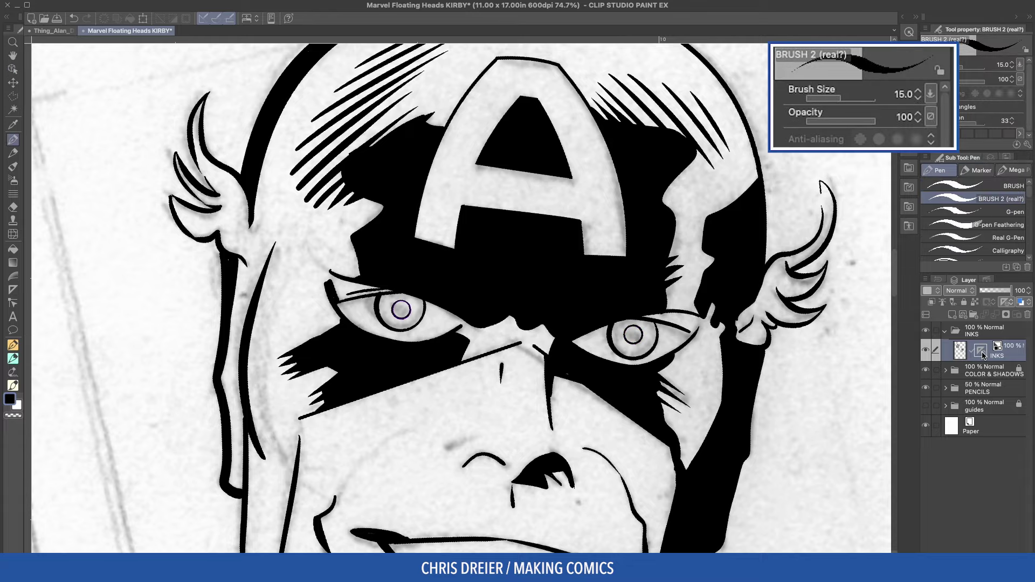
- Fill both pupils with black
key(g)
click(401, 310)
click(633, 335)
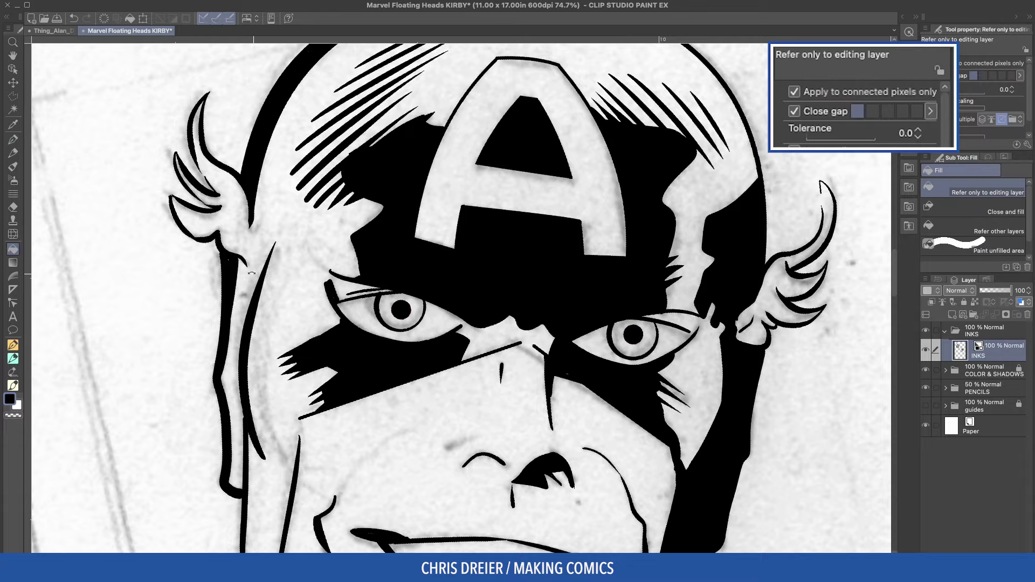
- Darken the upper lid lines and the tops of both irises with BRUSH 2 (real?) at size 15
drag(633, 334, 452, 421)
key(p)
drag(469, 363, 467, 327)
drag(459, 179, 456, 221)
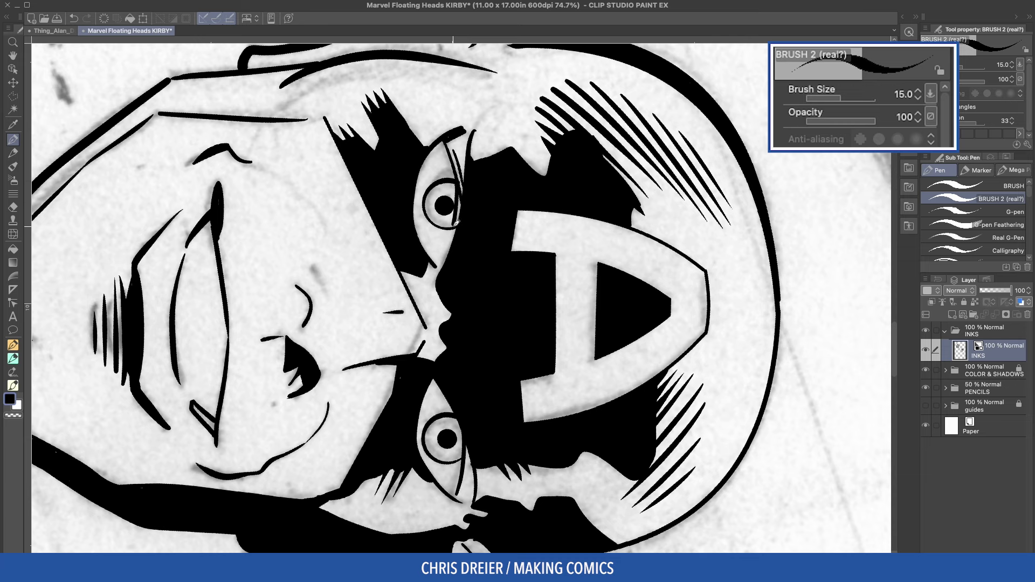
scroll(464, 216, down, 3)
drag(462, 333, 462, 378)
drag(463, 335, 463, 374)
drag(462, 98, 455, 212)
- Add fine radial lines inside both irises with BRUSH 2 (real?) at size 10
key(bracketleft)
key(bracketleft)
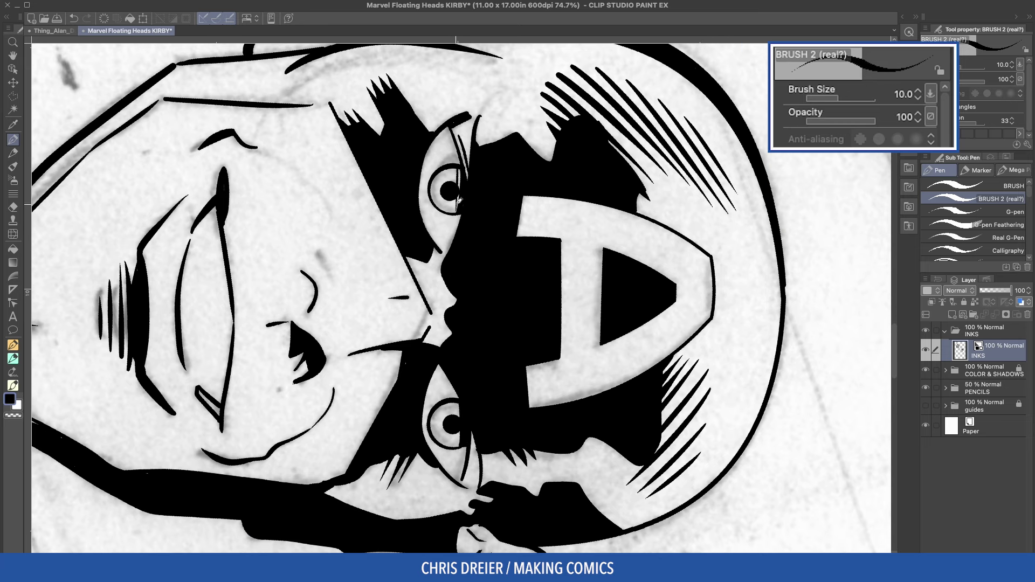
key(ctrl+z)
drag(458, 165, 455, 213)
scroll(462, 270, down, 5)
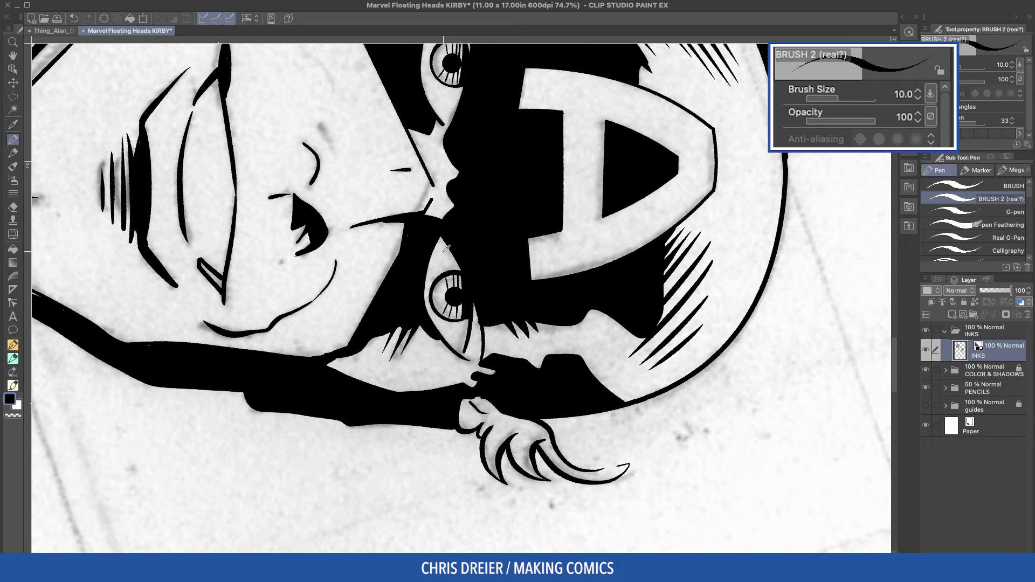
- Feather the mask shadow's edge beside the nose bridge with BRUSH 2 (real?) strokes at size 10
scroll(455, 287, up, 2)
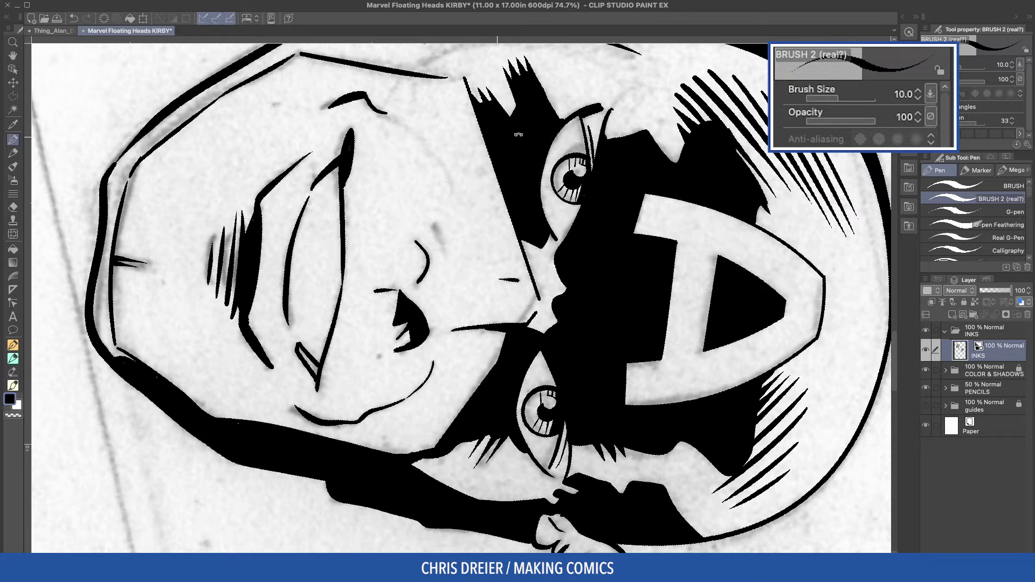
mouse_move(502, 330)
mouse_down()
mouse_move(488, 377)
mouse_move(484, 368)
mouse_up()
drag(489, 326, 481, 349)
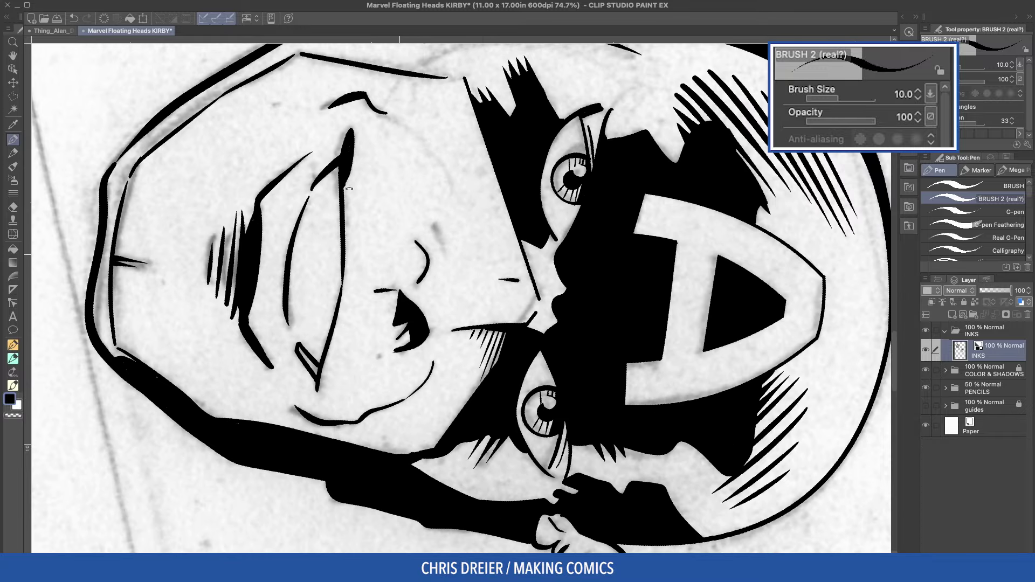